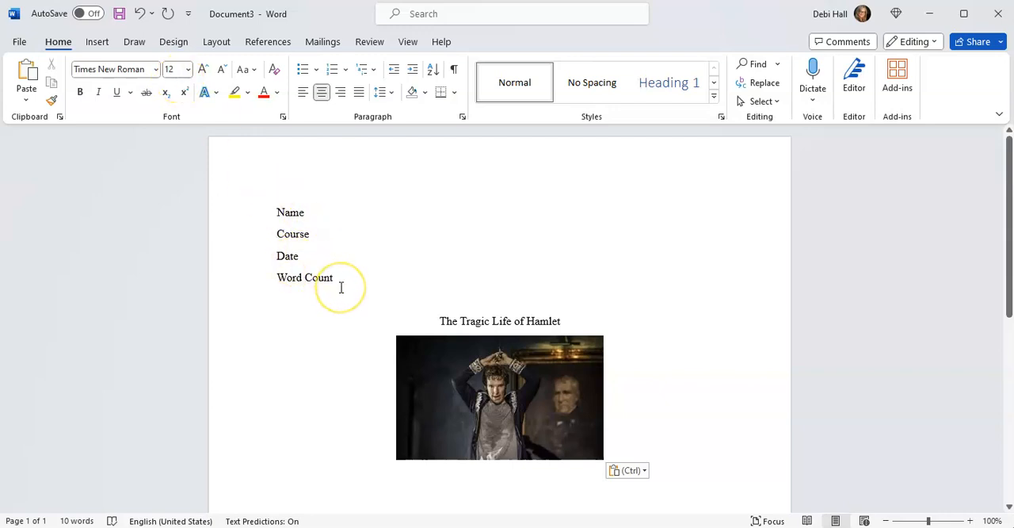
# Highlight the "Word Count" line in the essay heading in yellow.
pyautogui.moveTo(337, 278); pyautogui.dragTo(230, 276)
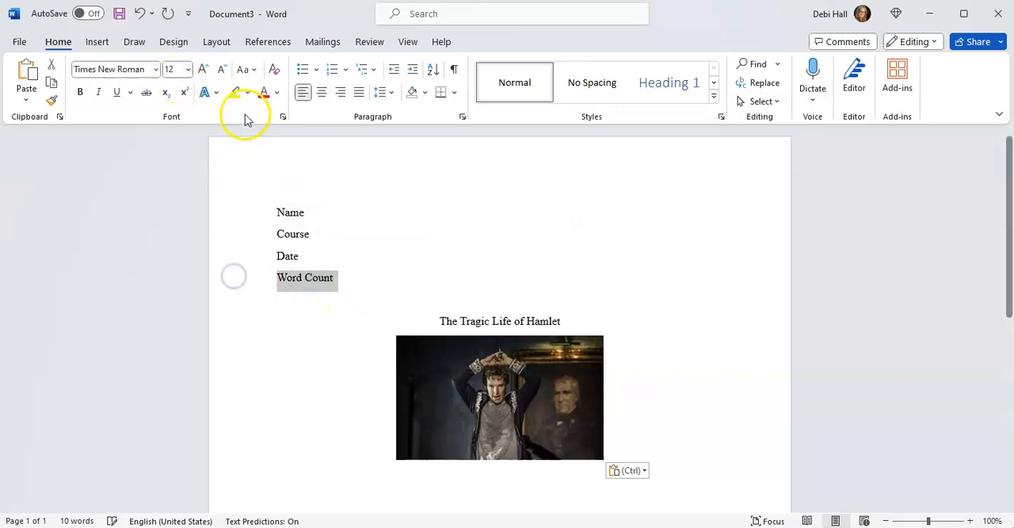
pyautogui.click(234, 91)
pyautogui.click(353, 305)
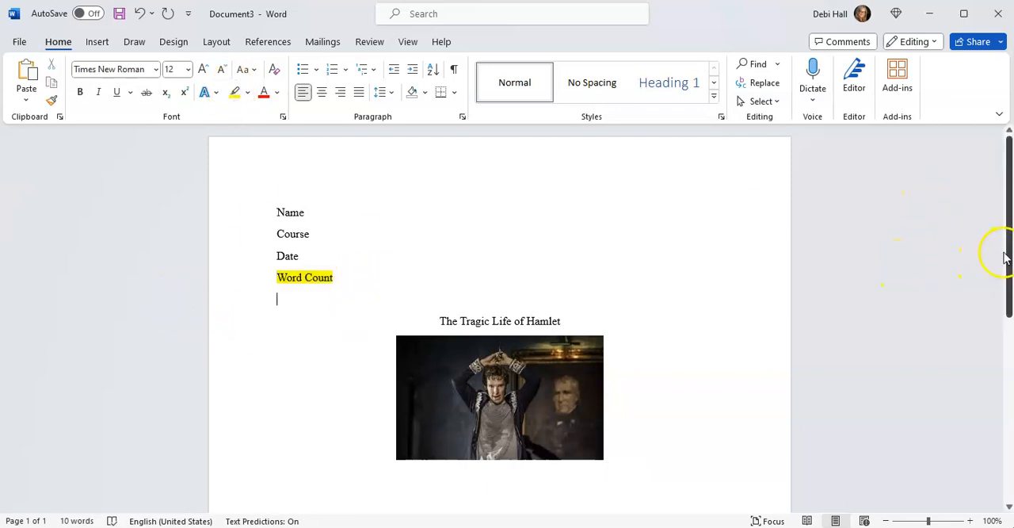
# Switch to the Google Images results for "hamlet" and browse the pictures for one that suits the essay.
pyautogui.moveTo(1007, 256); pyautogui.dragTo(1004, 300)
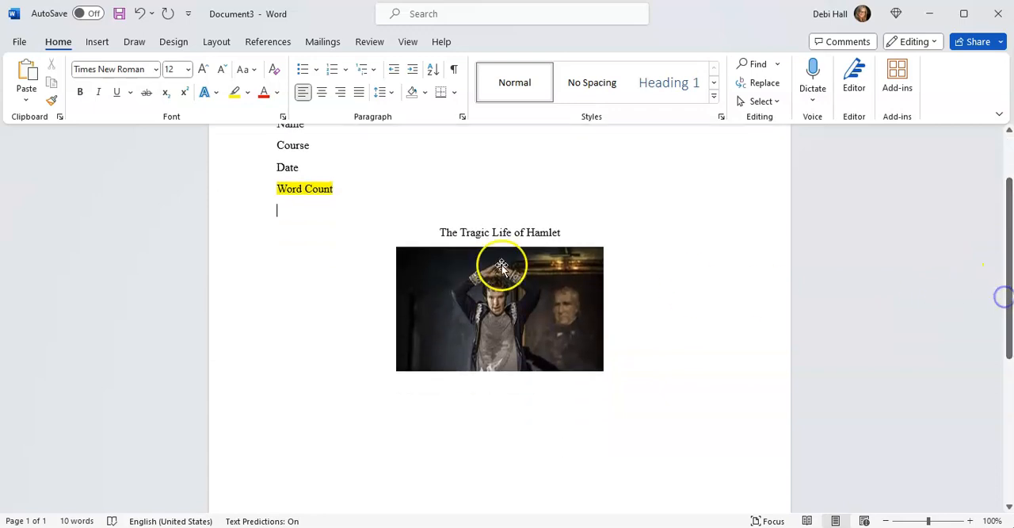
pyautogui.moveTo(610, 526)
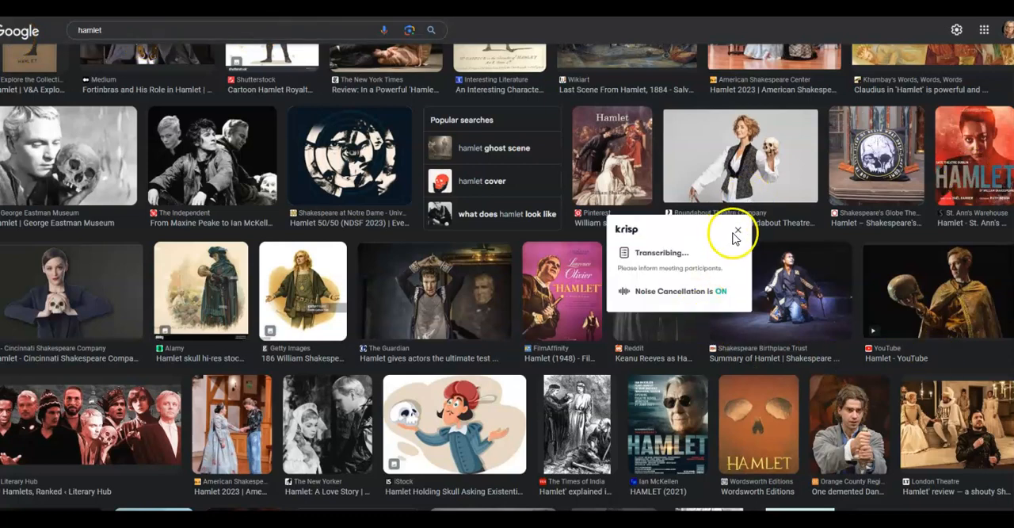
pyautogui.click(736, 231)
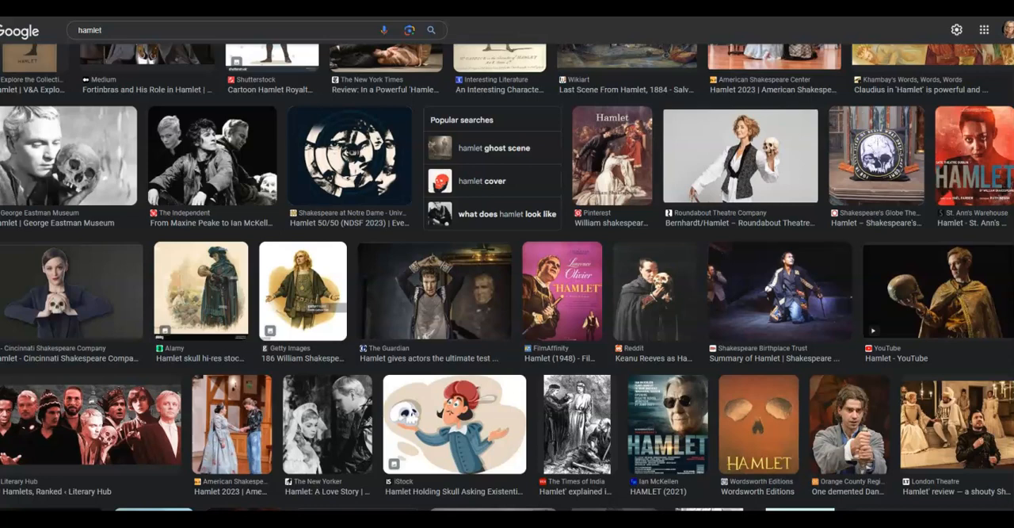
pyautogui.scroll(2, 507, 277)
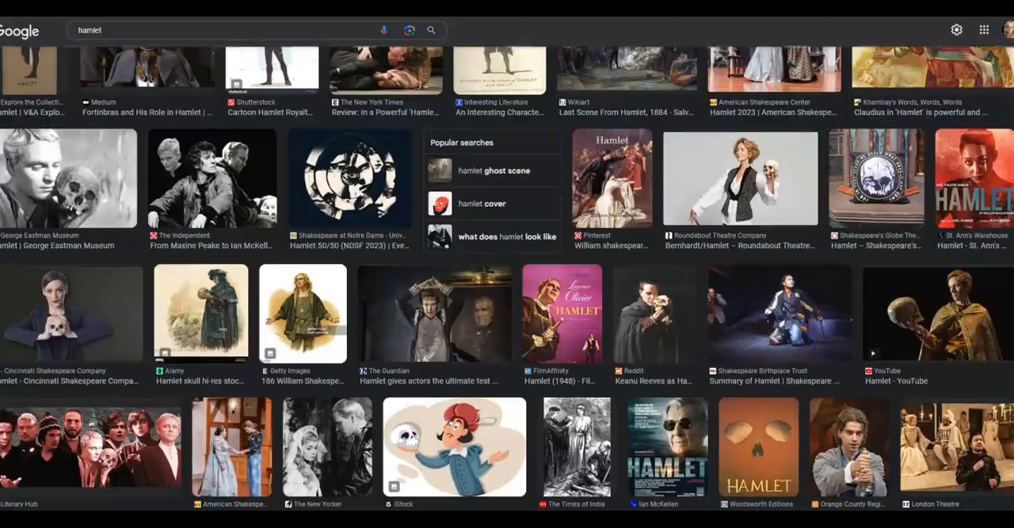
pyautogui.scroll(-4, 507, 277)
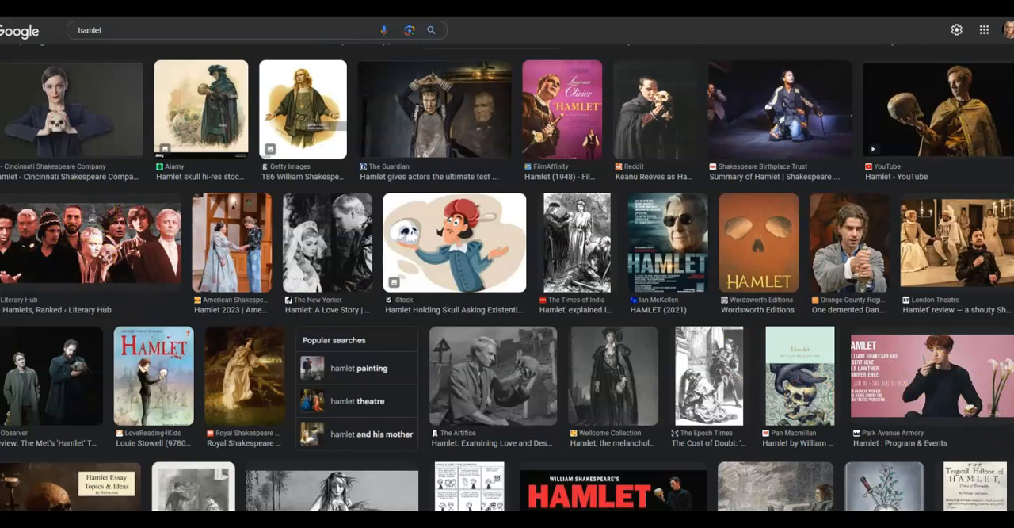
pyautogui.scroll(-5, 507, 277)
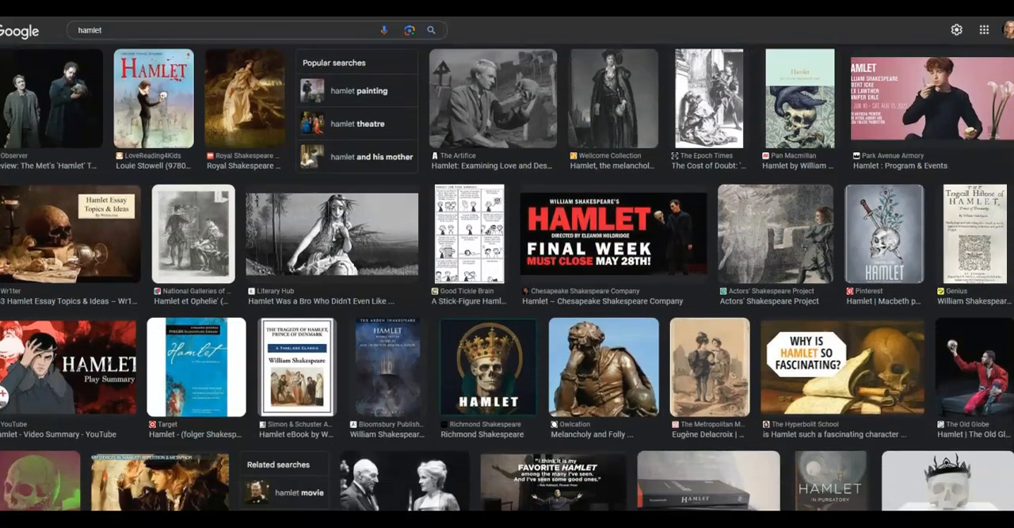
pyautogui.scroll(-4, 507, 277)
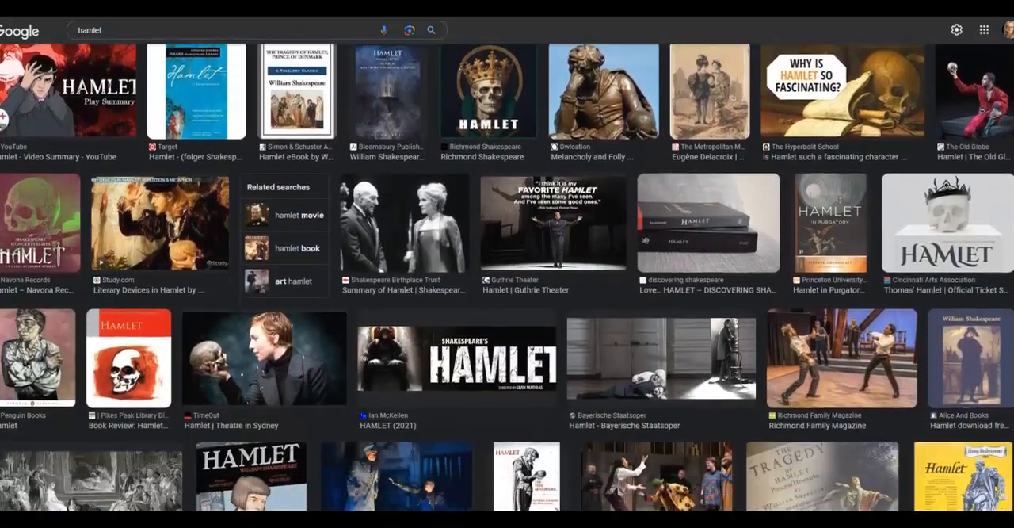
pyautogui.scroll(-4, 507, 278)
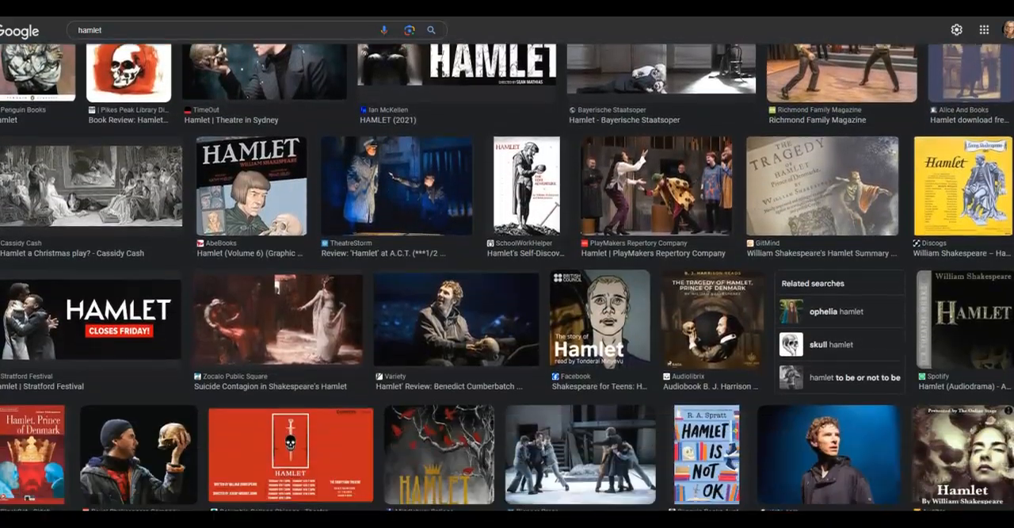
pyautogui.scroll(-4, 507, 278)
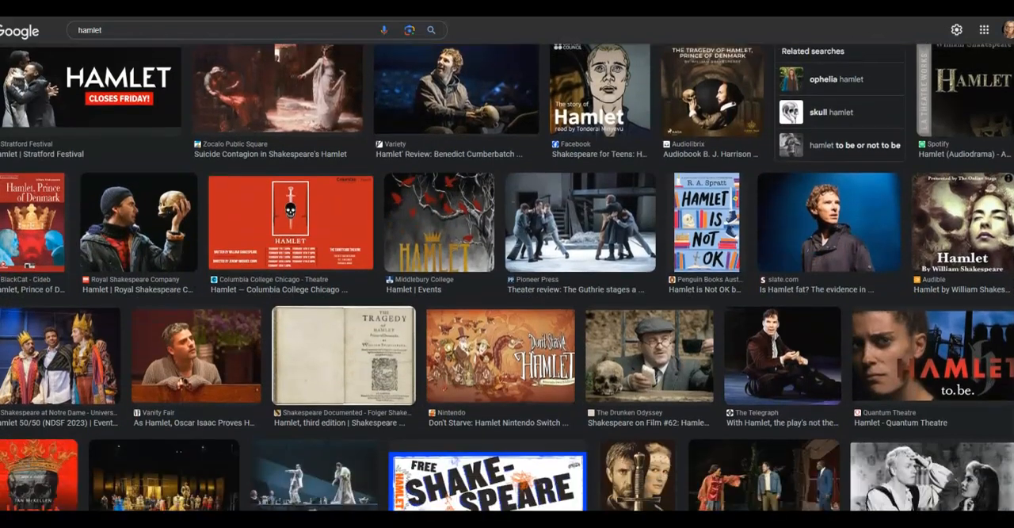
pyautogui.scroll(-4, 507, 277)
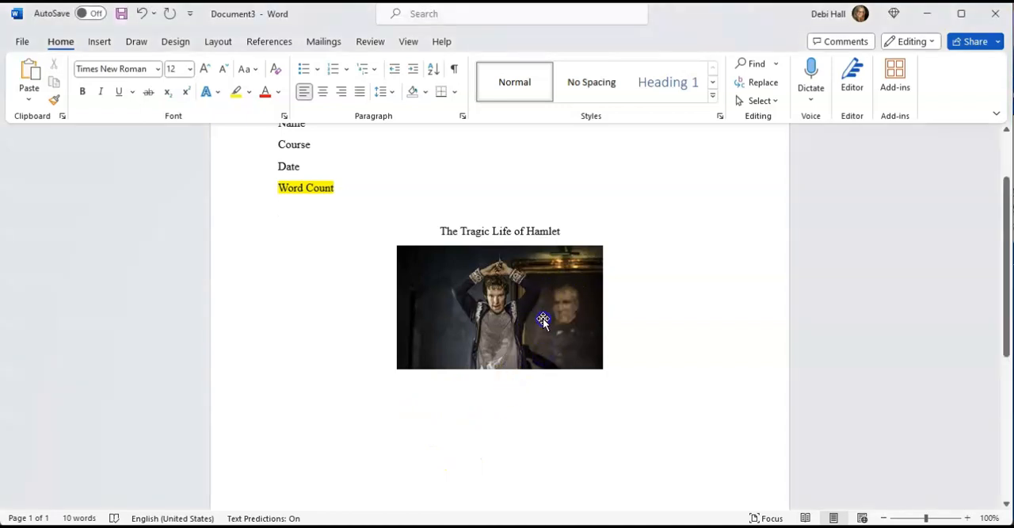
# In the Word document, crop the left side of the Hamlet picture to a size of about 1.79" by 2.55".
pyautogui.click(534, 357)
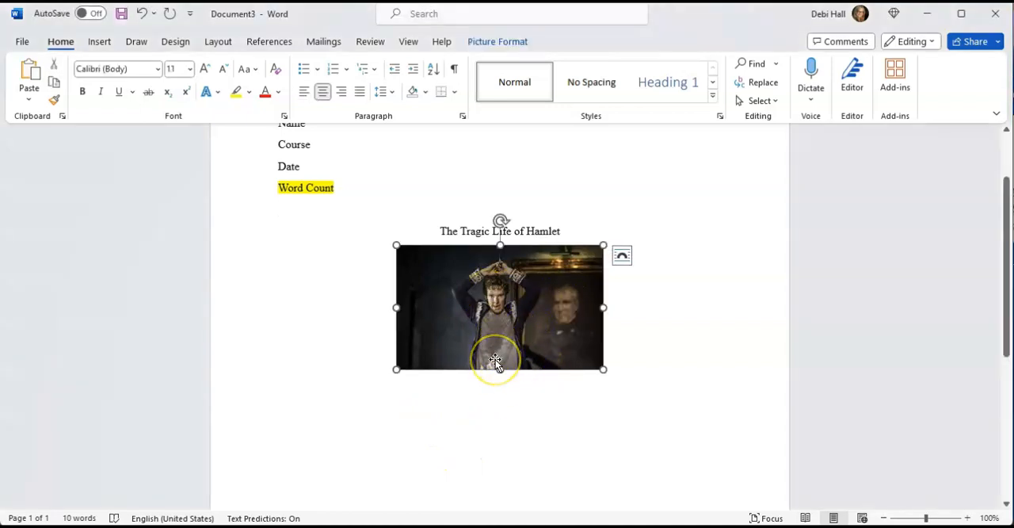
pyautogui.click(578, 335)
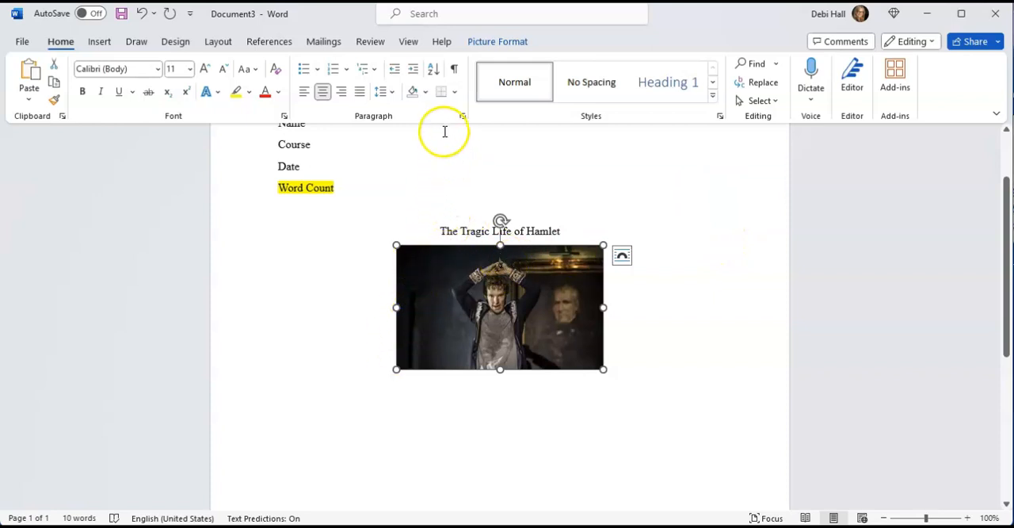
pyautogui.click(500, 41)
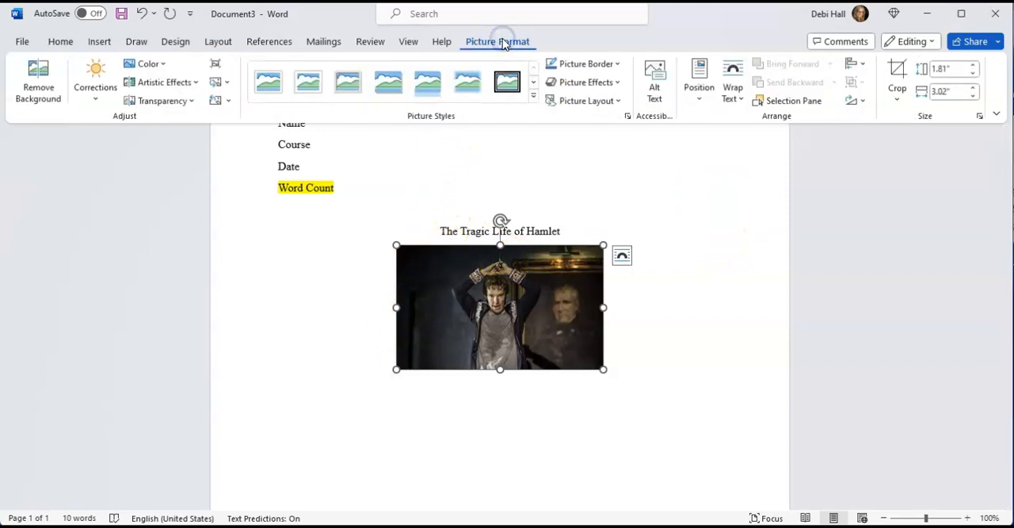
pyautogui.click(895, 70)
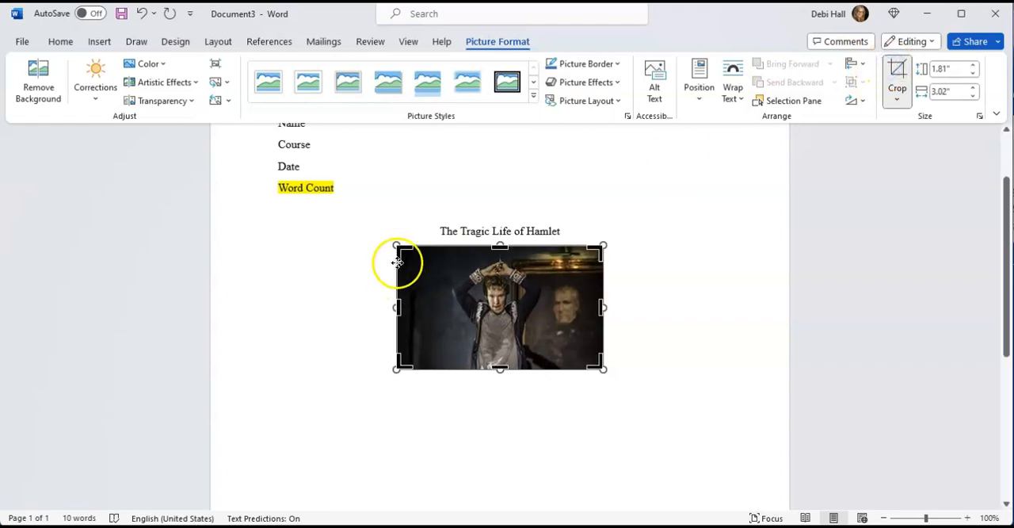
pyautogui.moveTo(401, 252); pyautogui.dragTo(429, 247)
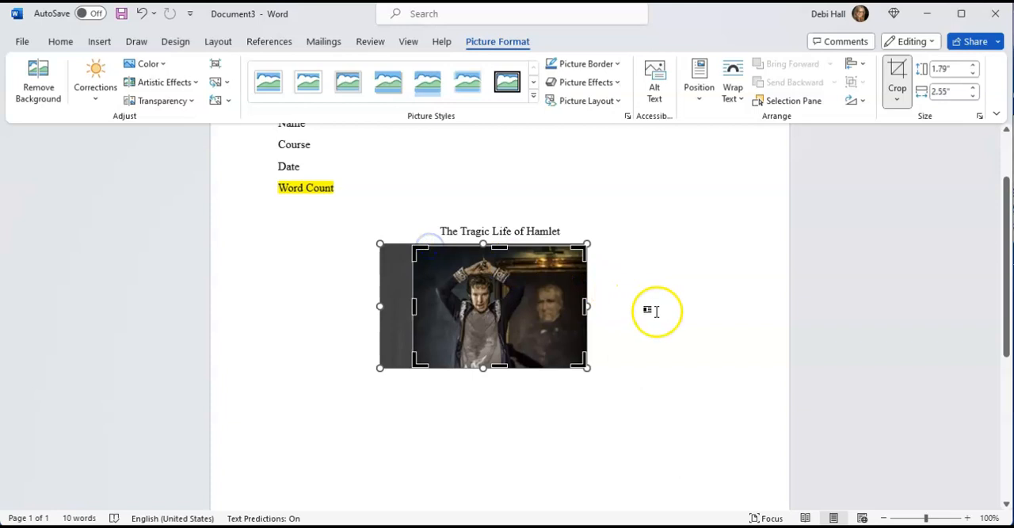
pyautogui.click(638, 327)
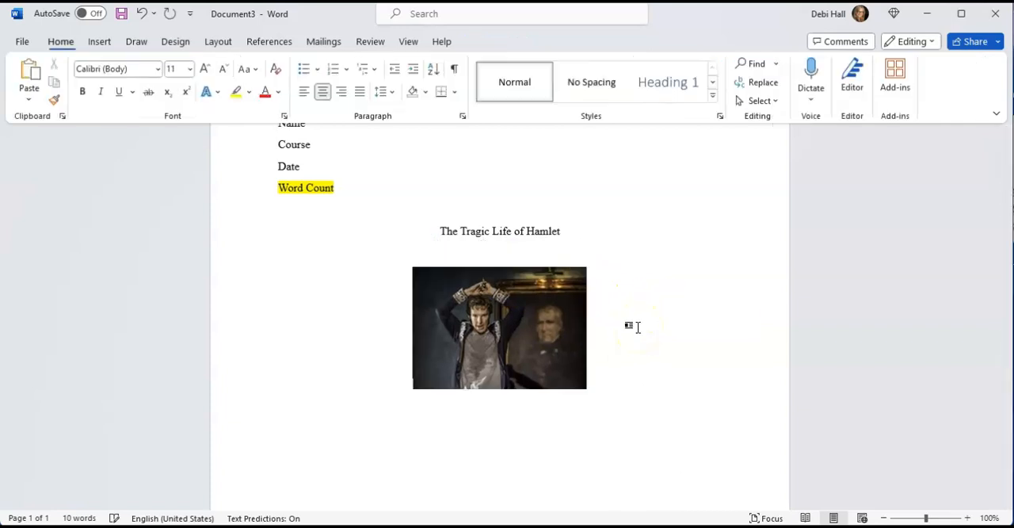
# Remove the blank line between the title "The Tragic Life of Hamlet" and the picture.
pyautogui.moveTo(459, 307); pyautogui.dragTo(457, 269)
pyautogui.click(445, 249)
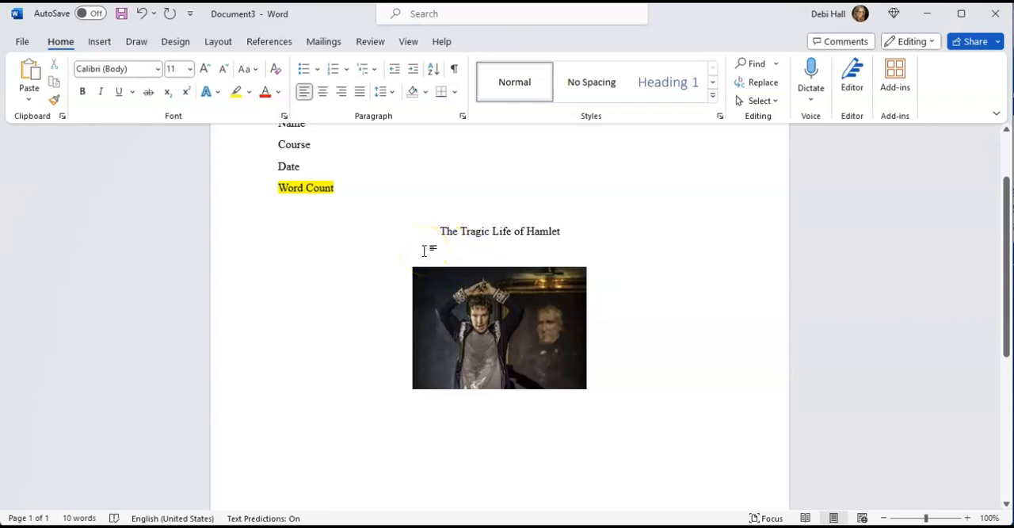
pyautogui.press('BackSpace')
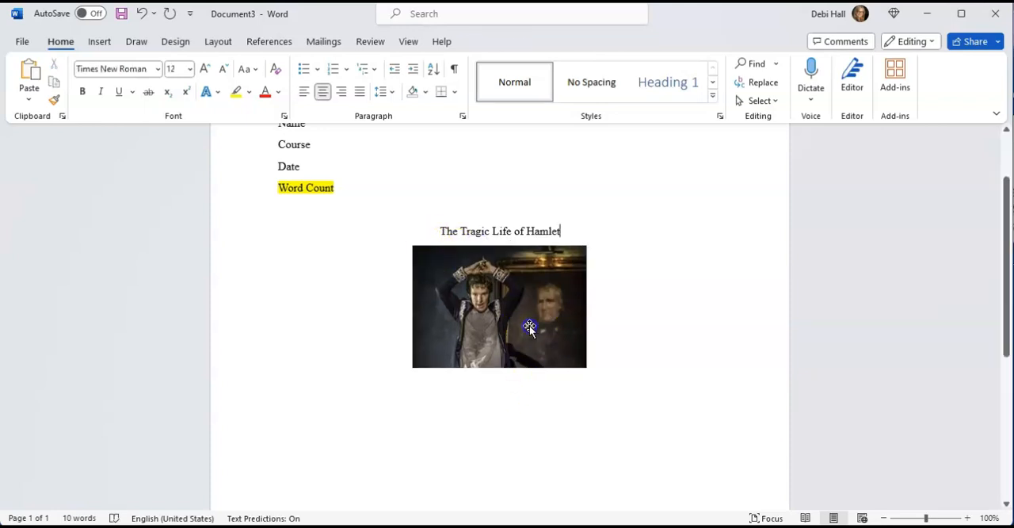
# Brighten the Hamlet picture with the correction preset Brightness: +40% Contrast: -20%.
pyautogui.click(529, 325)
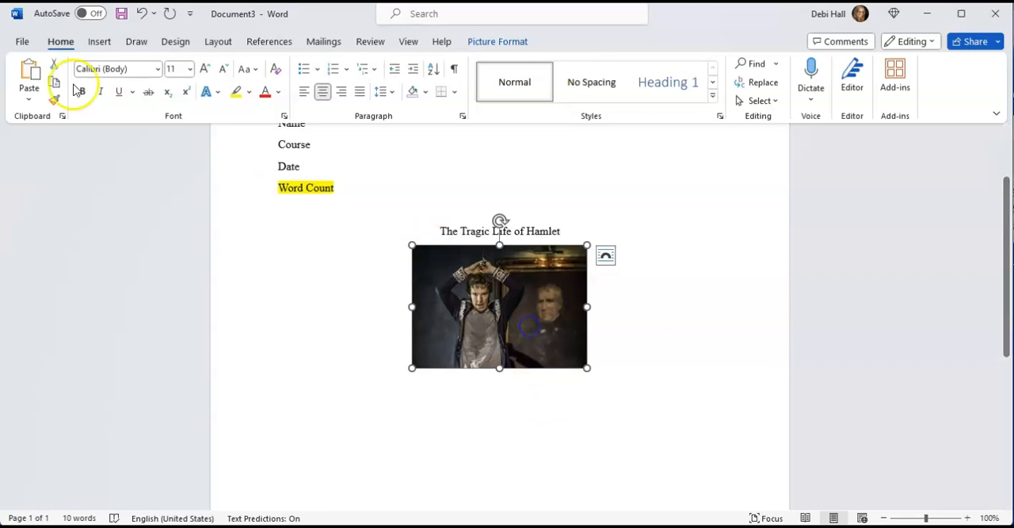
pyautogui.click(498, 42)
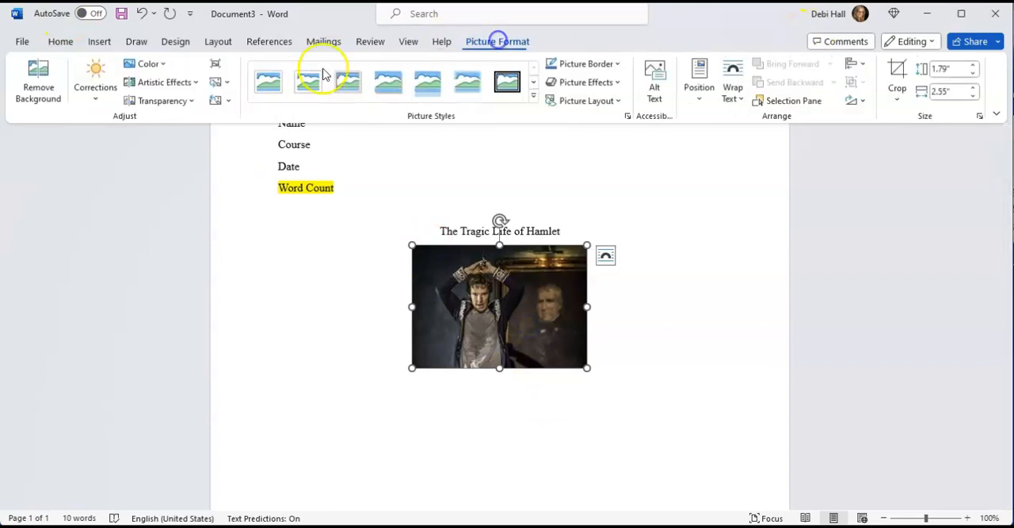
pyautogui.click(197, 82)
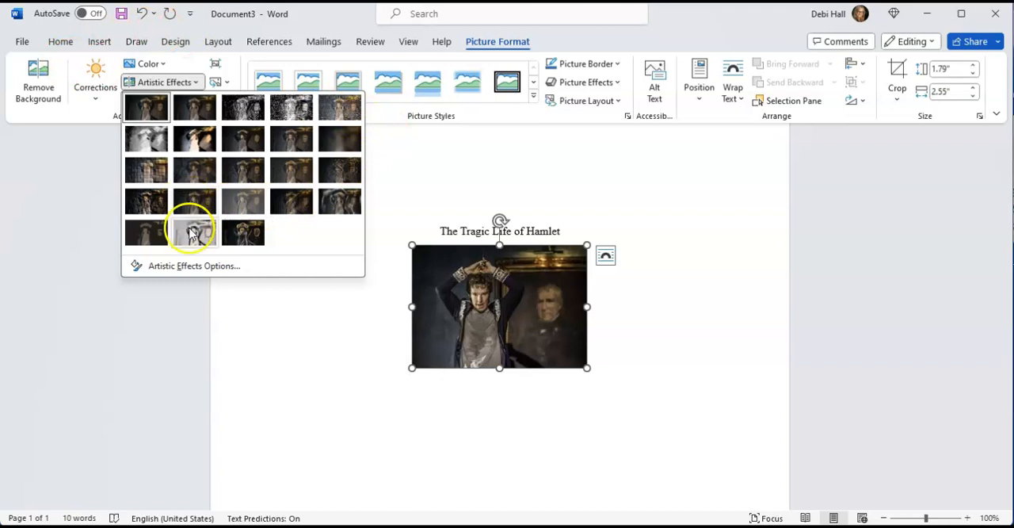
pyautogui.click(158, 63)
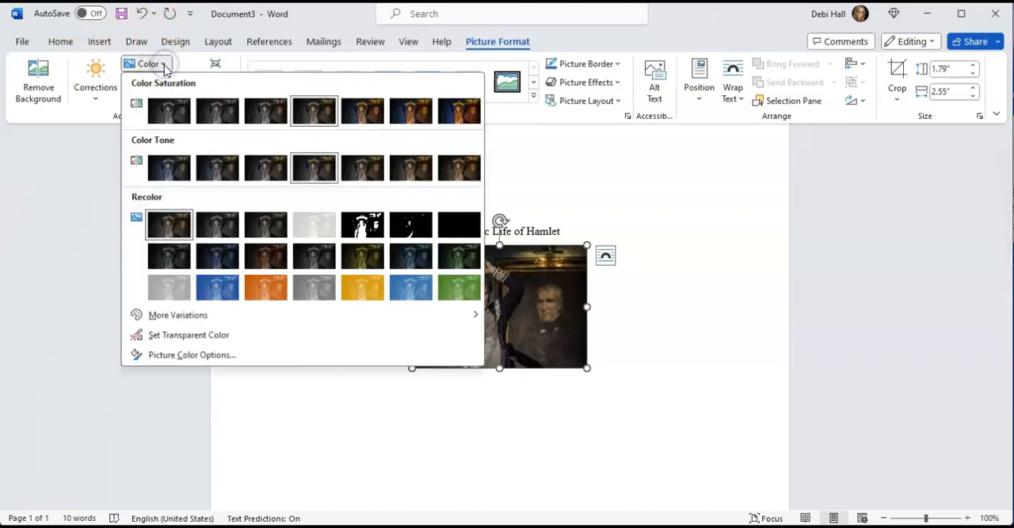
pyautogui.click(95, 84)
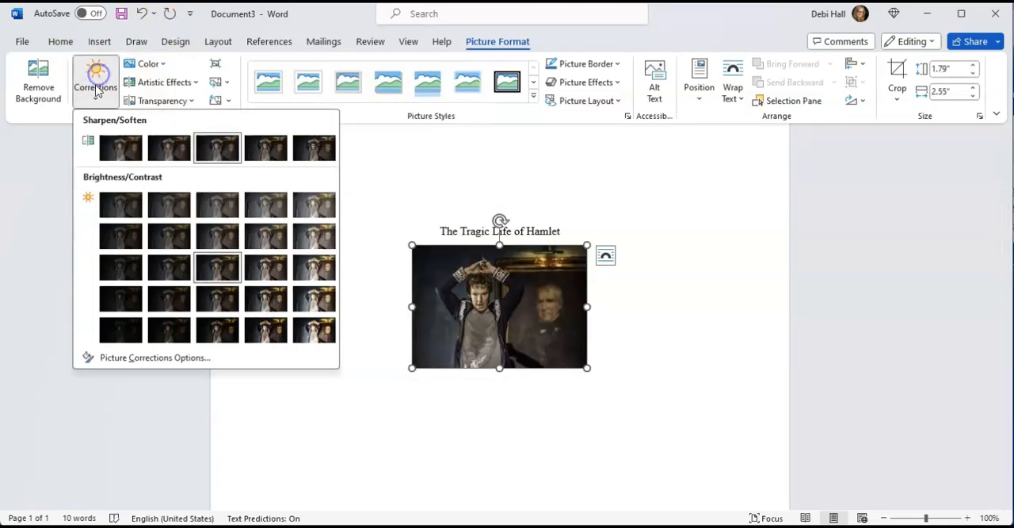
pyautogui.click(321, 242)
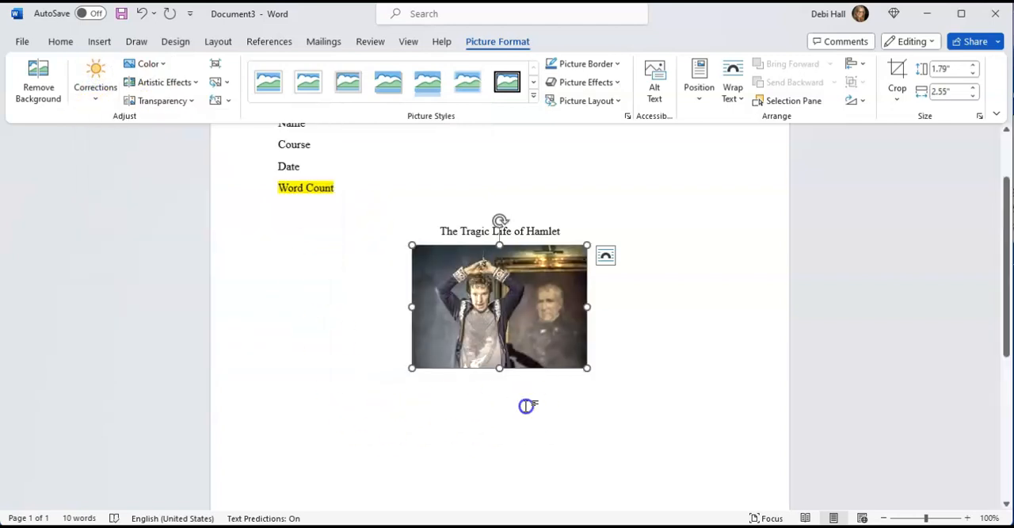
pyautogui.click(726, 371)
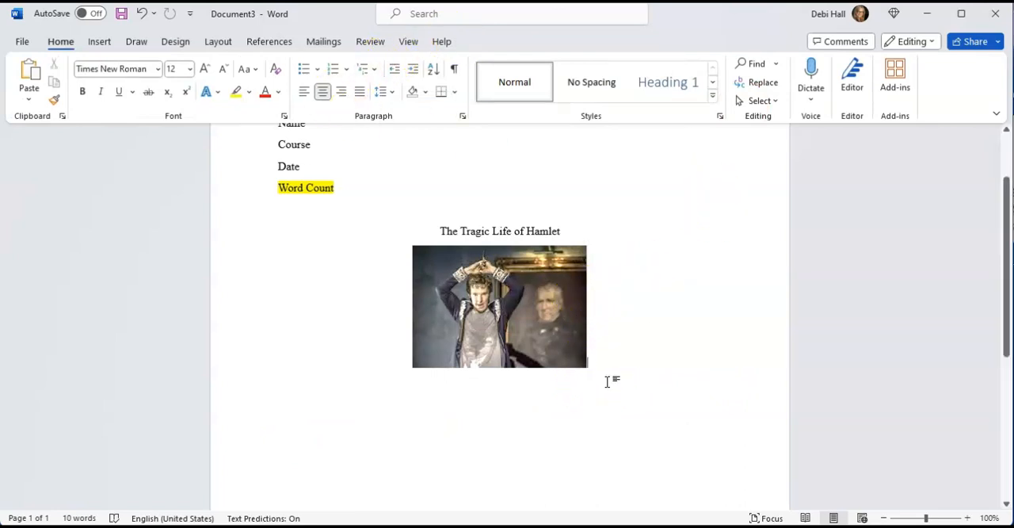
# Enlarge the Hamlet picture slightly by increasing its height, keeping its proportions.
pyautogui.click(547, 327)
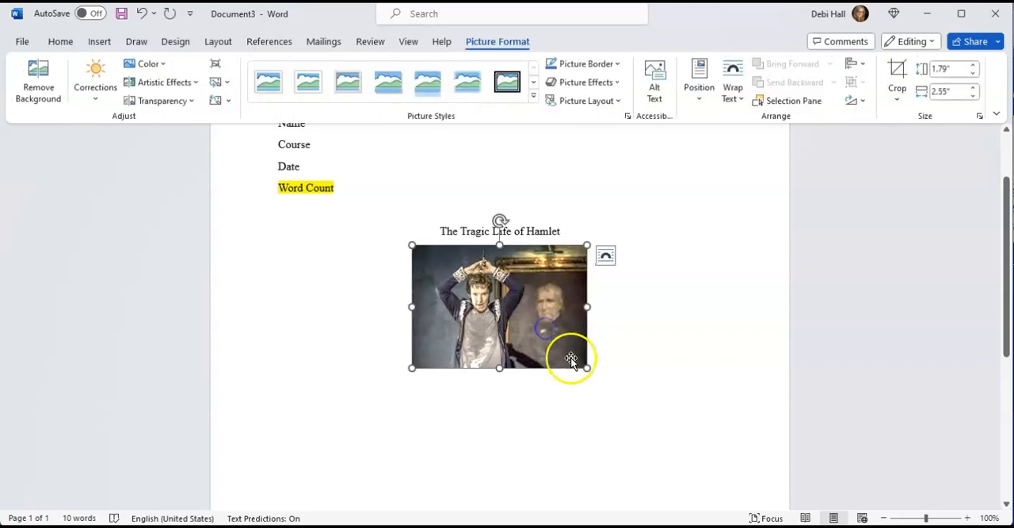
pyautogui.click(974, 67)
pyautogui.click(973, 68)
pyautogui.click(636, 332)
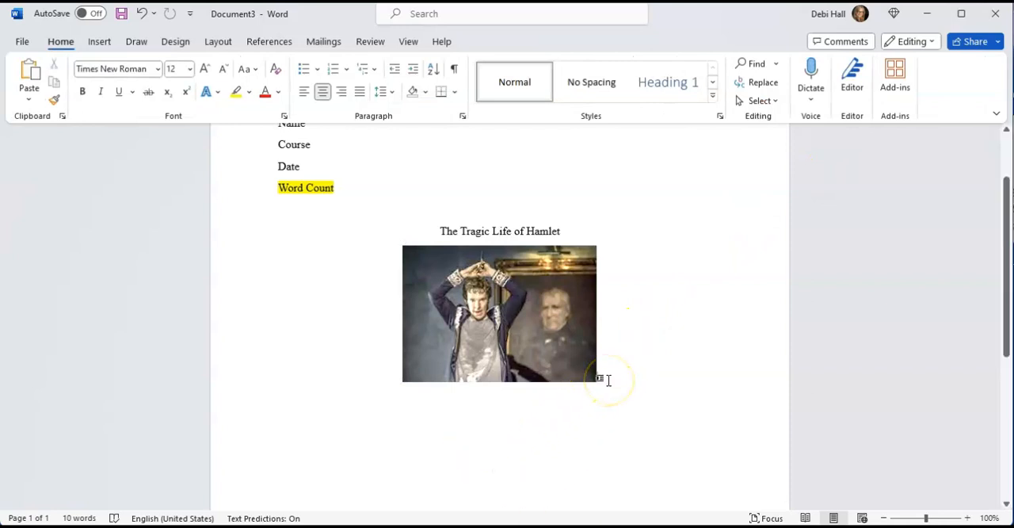
# Below the picture, start a left-aligned, indented introduction beginning "In Shakespeare's classic masterpiece, The Tragedy of Hamlet Prince of Denmark".
pyautogui.press('Return')
pyautogui.click(304, 91)
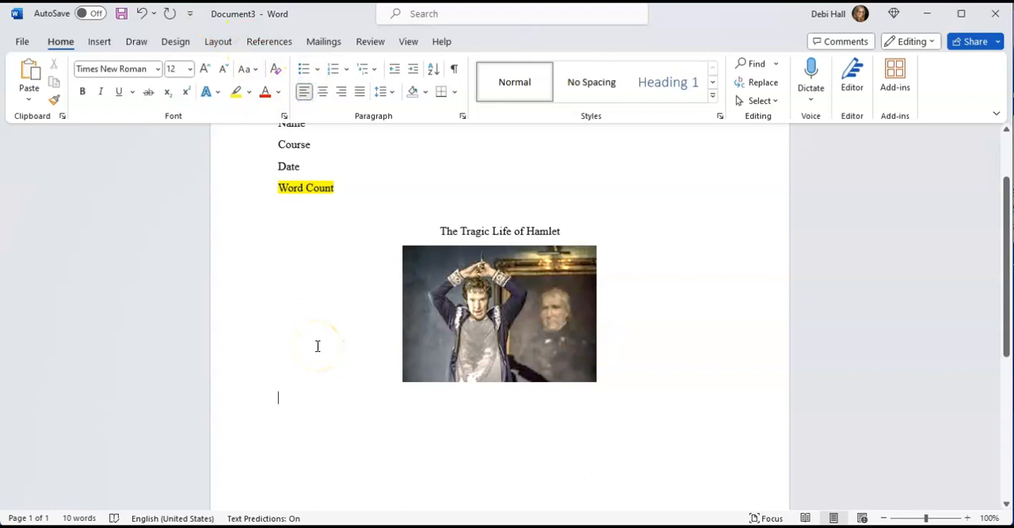
pyautogui.press('Return')
pyautogui.press('Tab')
pyautogui.write('In')
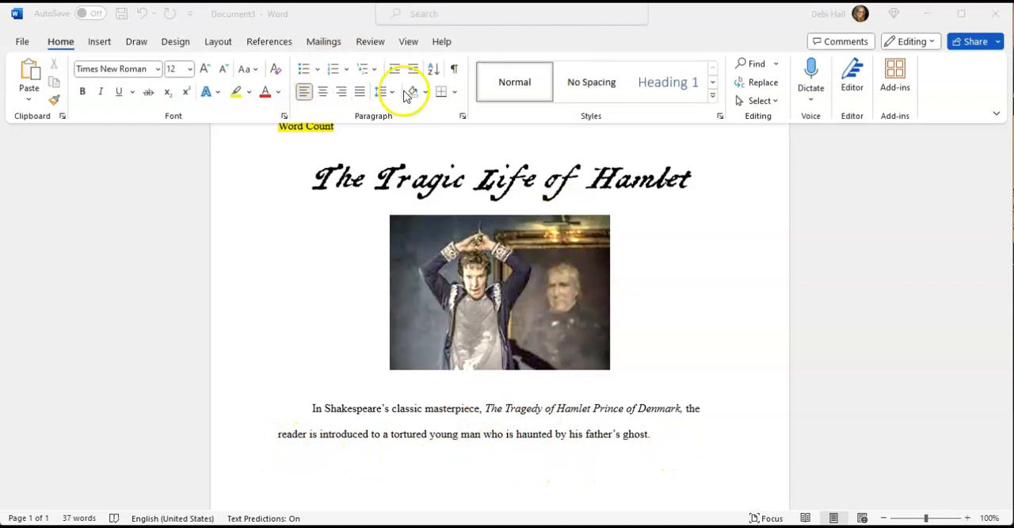
# Check the line spacing setting of the introduction paragraph.
pyautogui.click(387, 94)
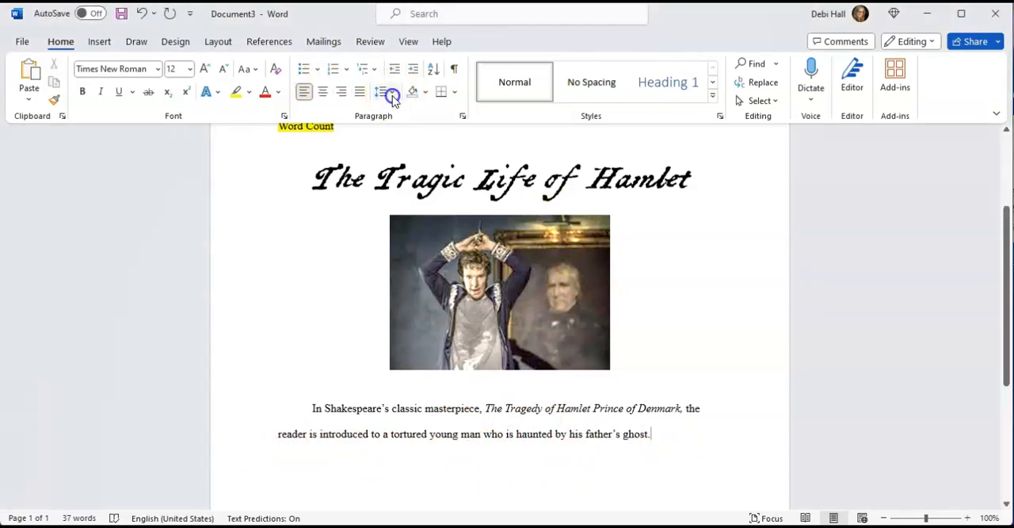
pyautogui.click(392, 94)
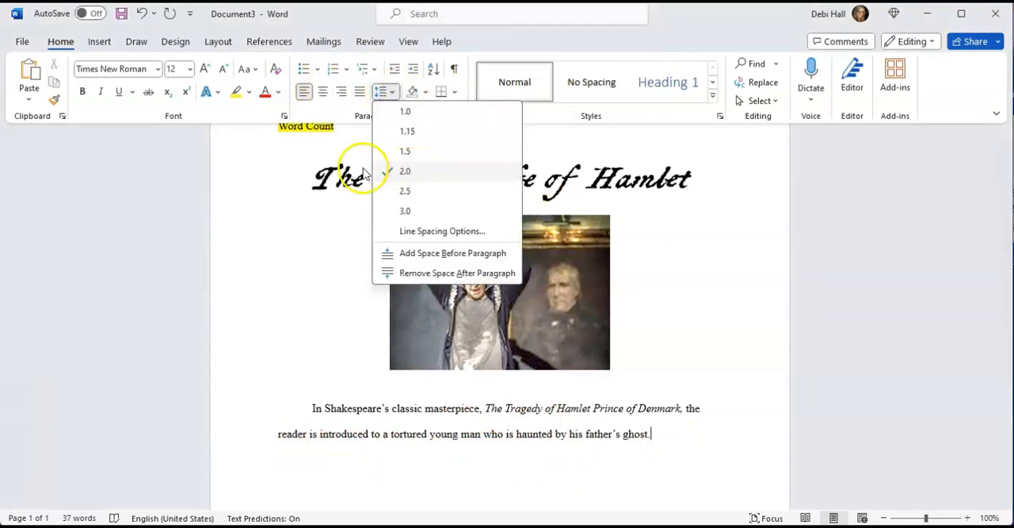
pyautogui.click(125, 174)
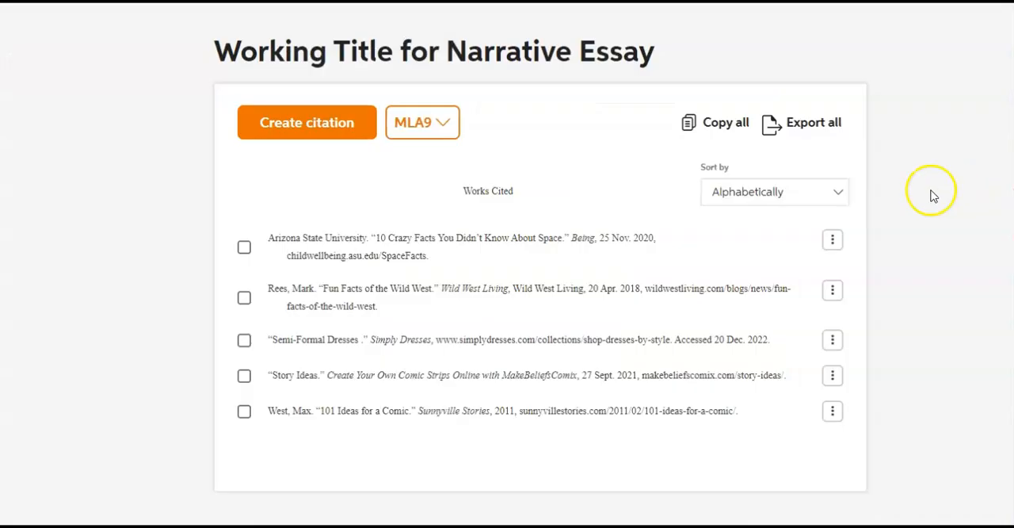
# Export all citations of the Working Title for Narrative Essay list to Microsoft Word.
pyautogui.click(824, 123)
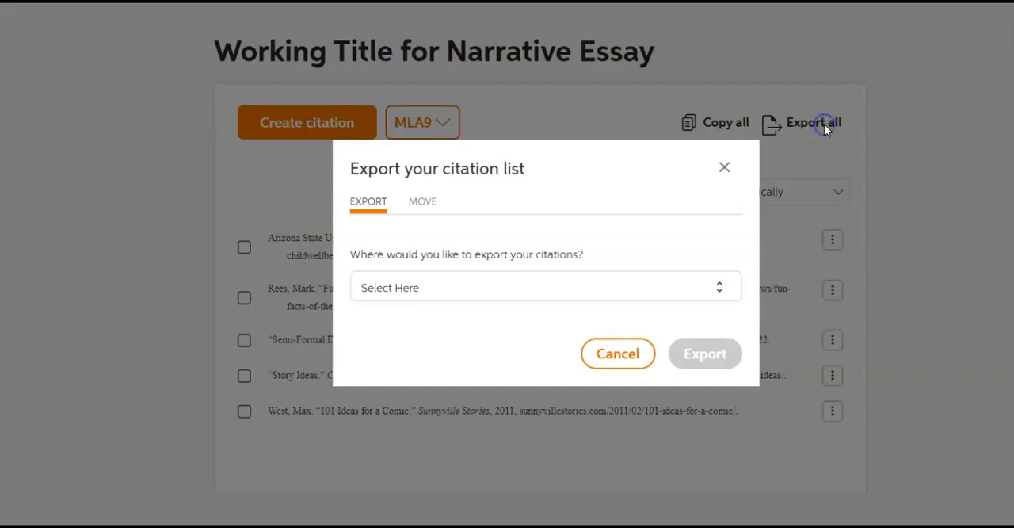
pyautogui.click(717, 292)
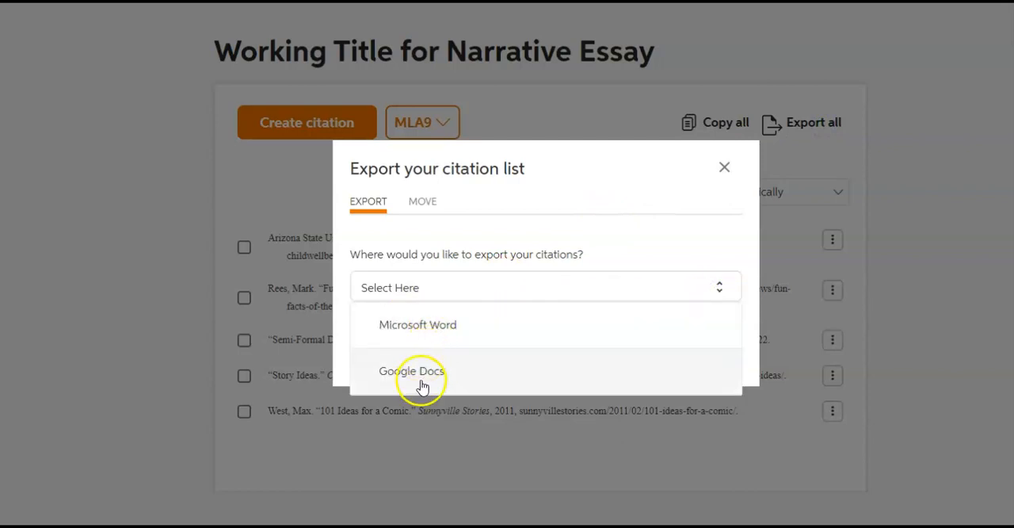
pyautogui.click(442, 332)
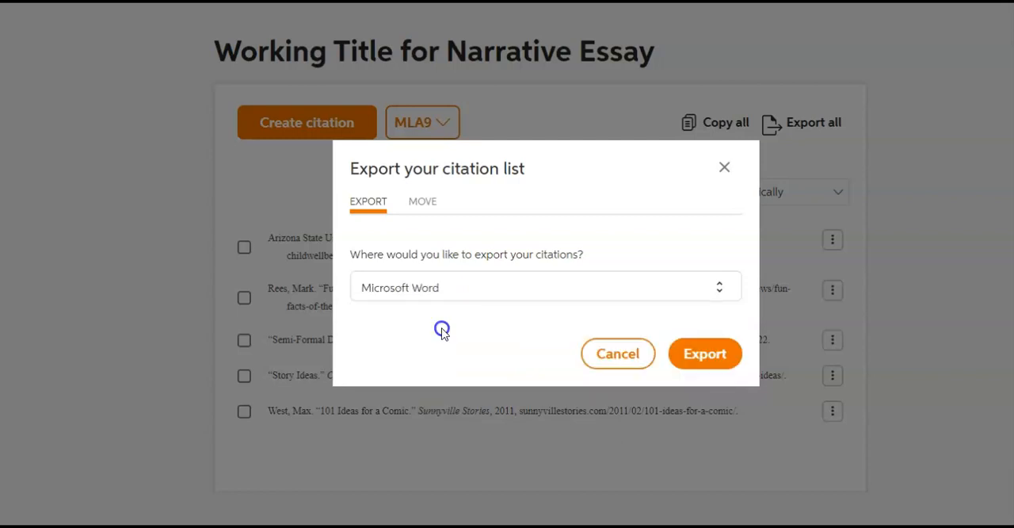
pyautogui.click(702, 353)
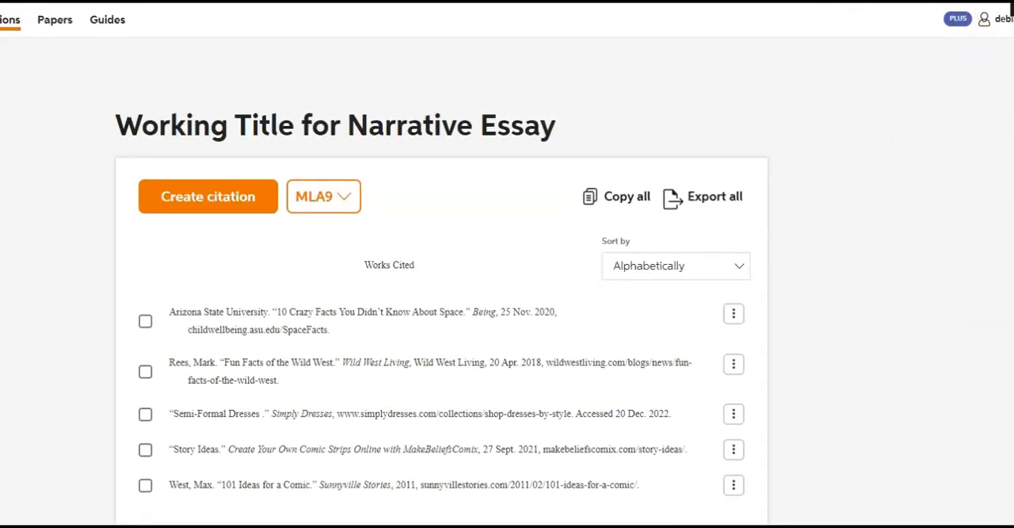
# Open the exported Works Cited file in Word and enable editing.
pyautogui.click(1009, 5)
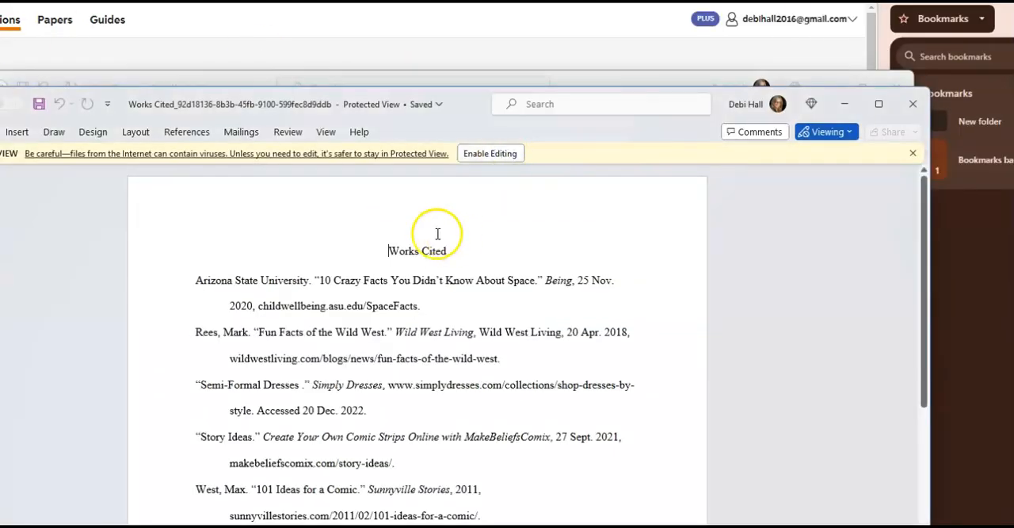
pyautogui.click(483, 153)
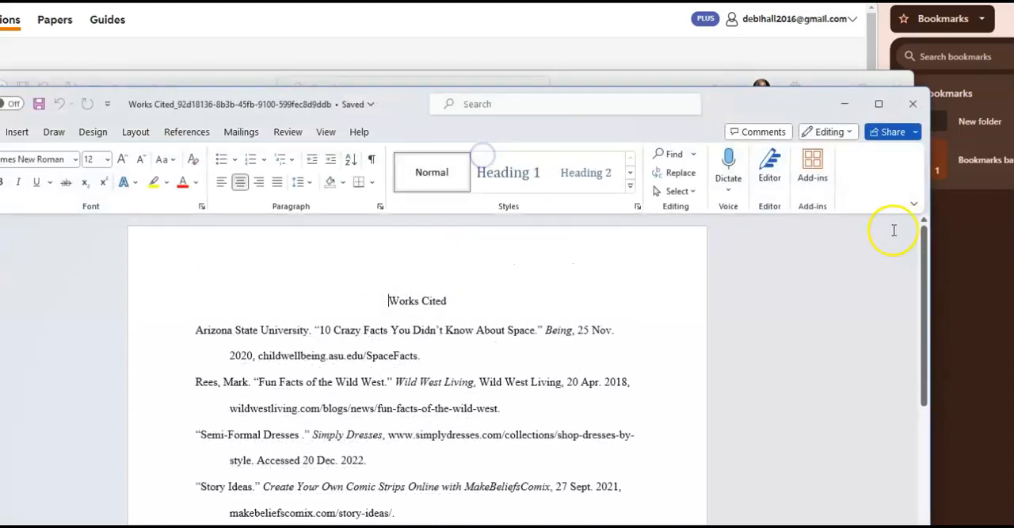
pyautogui.moveTo(922, 250); pyautogui.dragTo(929, 282)
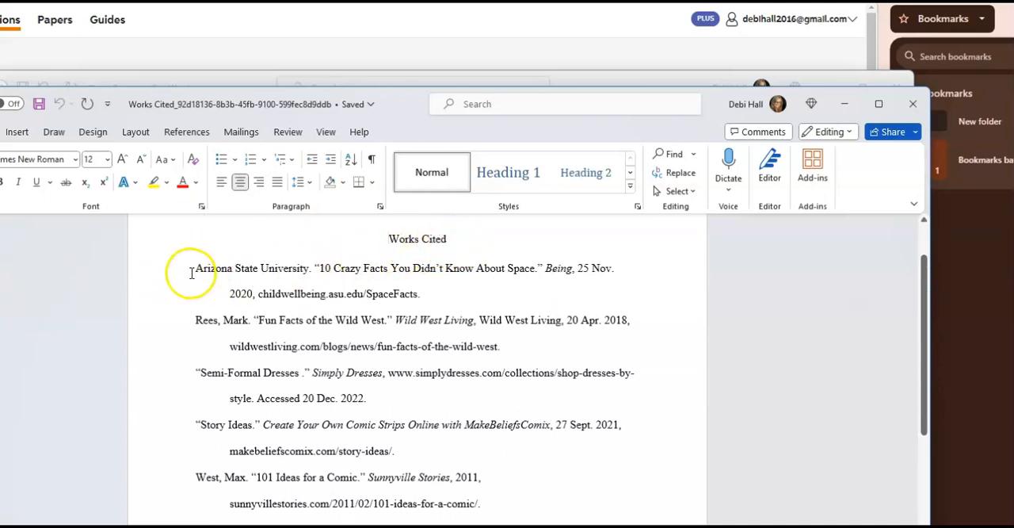
# Copy the entire contents of the Works Cited document, including its heading.
pyautogui.click(403, 268)
pyautogui.hotkey('ctrl', 'a')
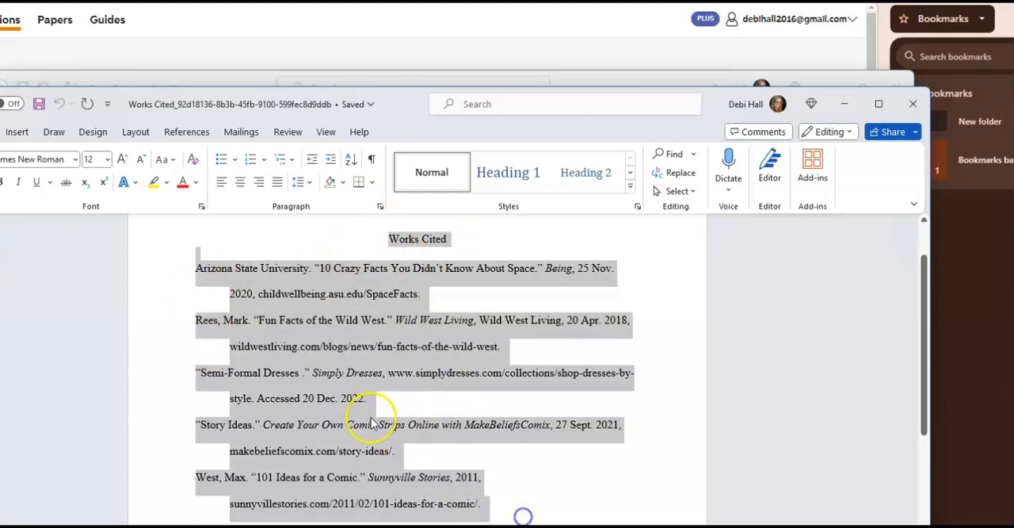
pyautogui.rightClick(304, 394)
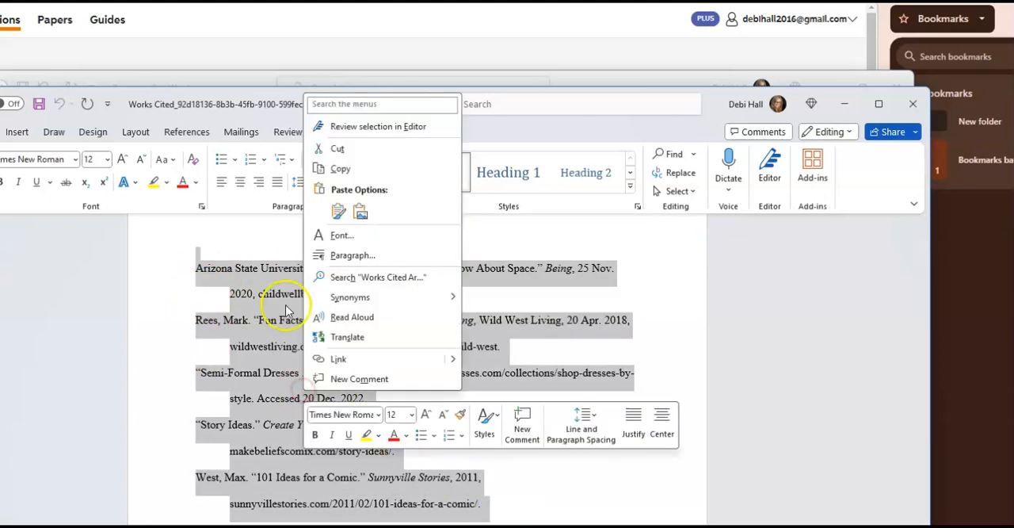
pyautogui.click(341, 169)
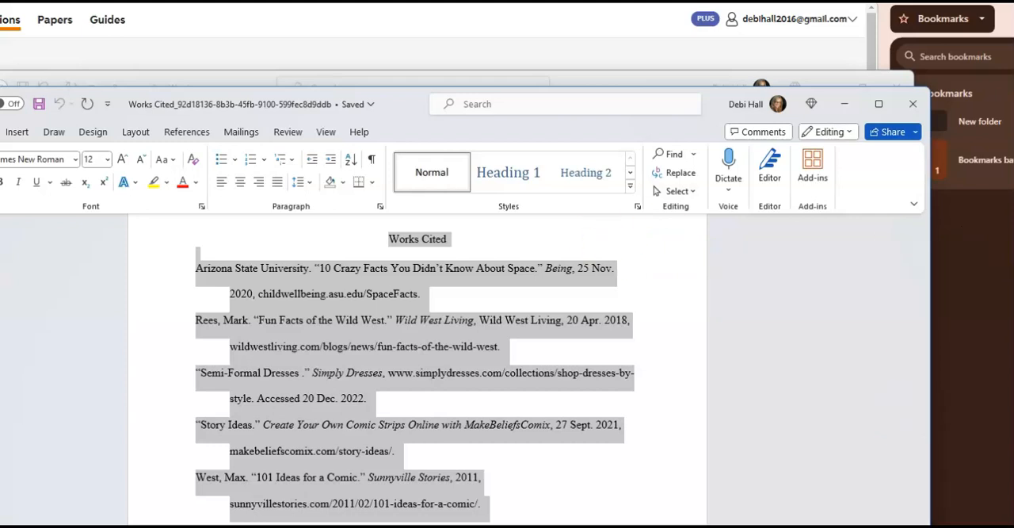
# In the Hamlet essay document, paste the works cited list below the introduction paragraph and check the pasted entries.
pyautogui.click(571, 358)
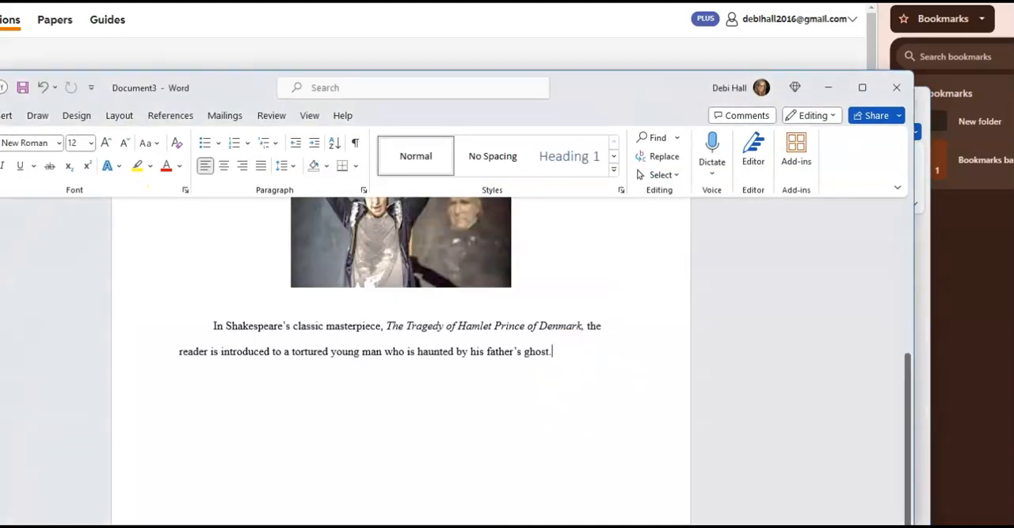
pyautogui.press('Return')
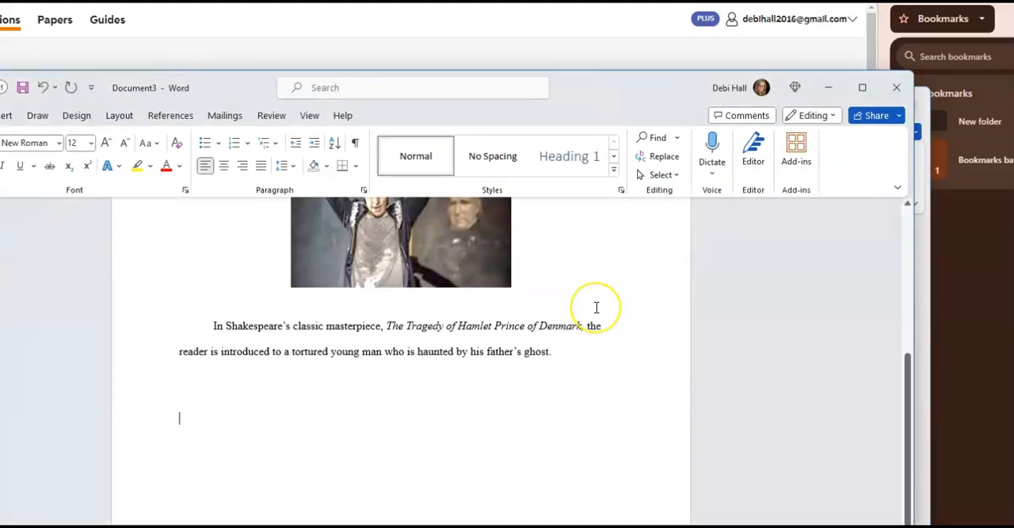
pyautogui.hotkey('ctrl', 'v')
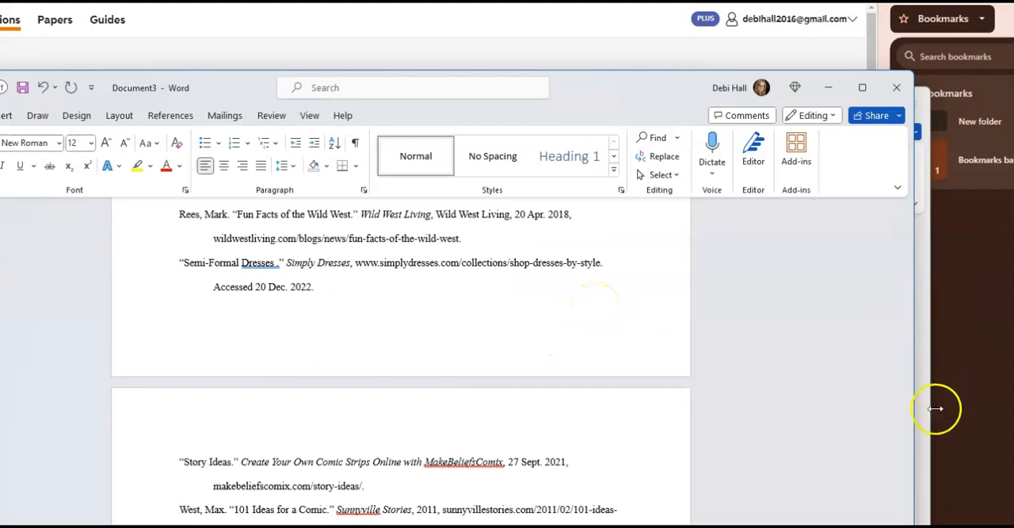
pyautogui.moveTo(909, 414); pyautogui.dragTo(935, 362)
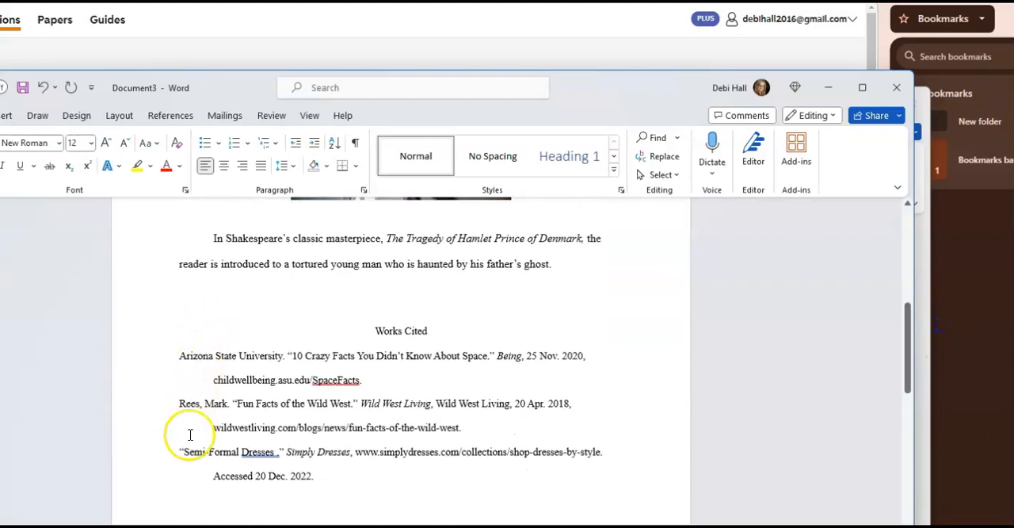
pyautogui.moveTo(906, 339); pyautogui.dragTo(894, 418)
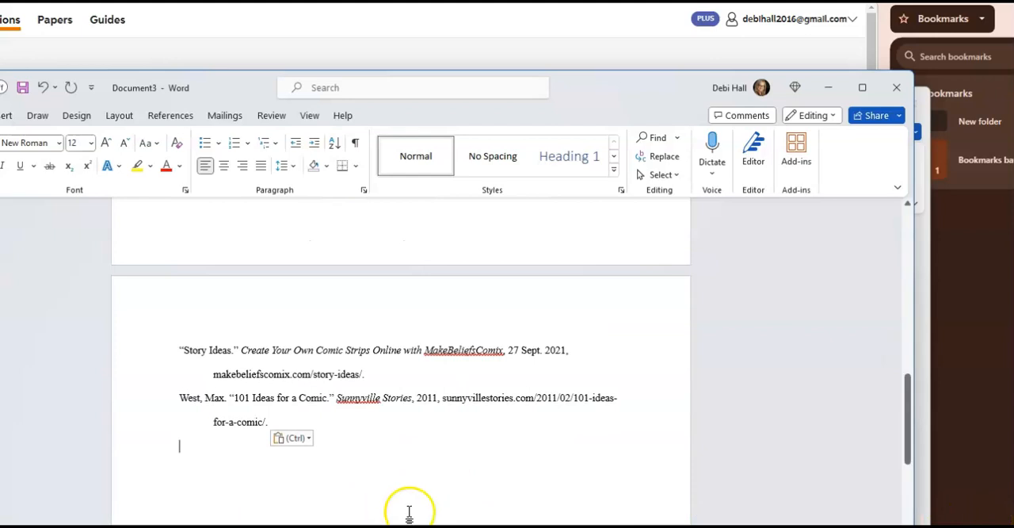
pyautogui.moveTo(910, 438); pyautogui.dragTo(939, 335)
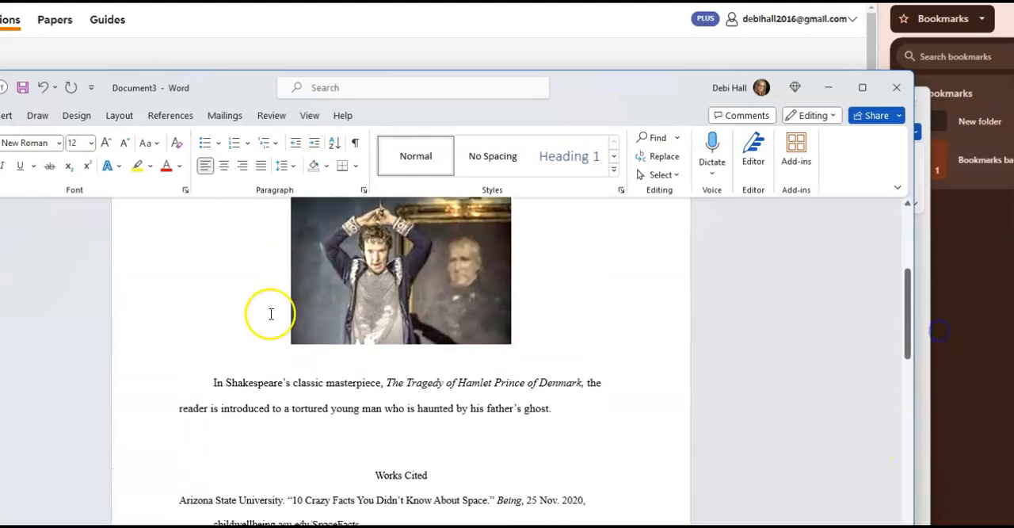
pyautogui.moveTo(900, 305); pyautogui.dragTo(914, 410)
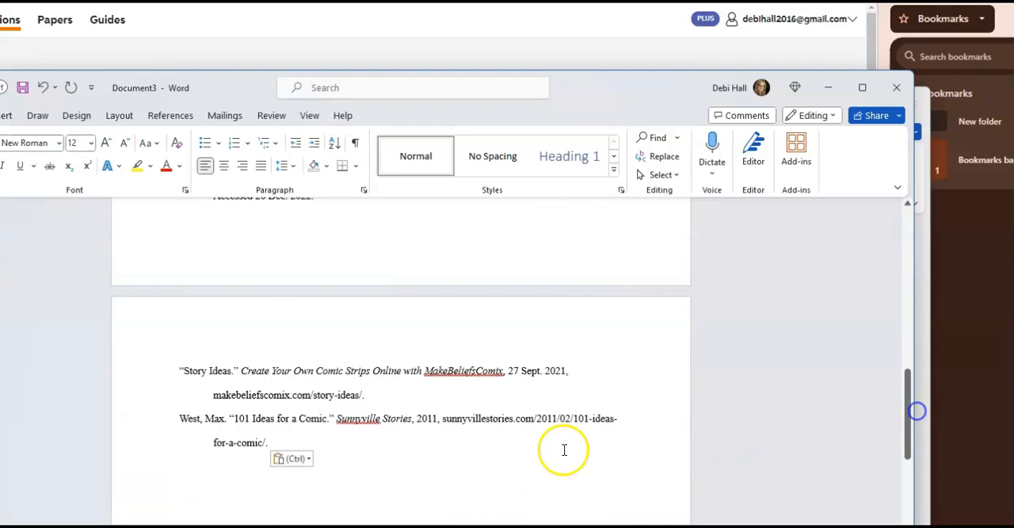
# In the document Hamlet The Classical Tragic Hero, copy the whole outline from the Introduction through the end of the Conclusion.
pyautogui.click(683, 420)
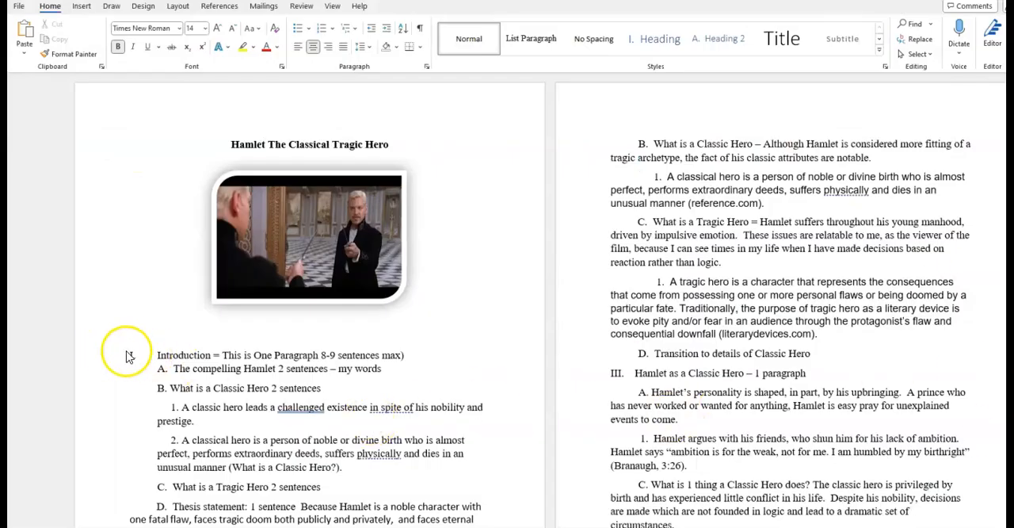
pyautogui.click(144, 379)
pyautogui.moveTo(130, 355); pyautogui.dragTo(691, 509)
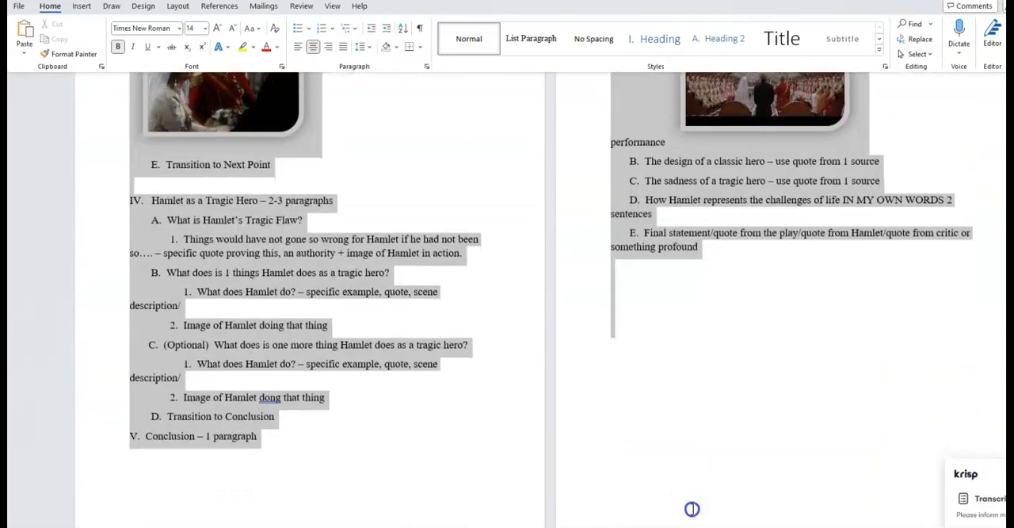
pyautogui.rightClick(588, 331)
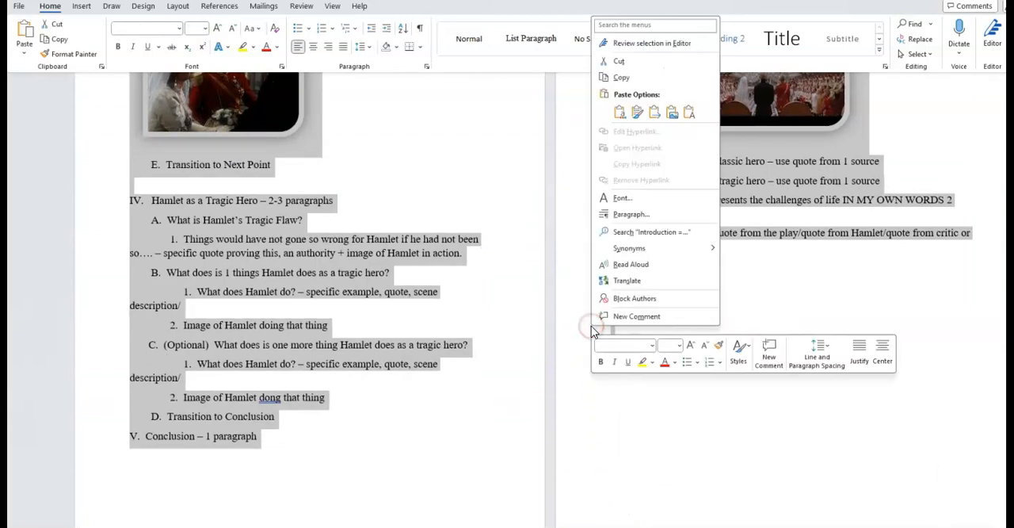
pyautogui.click(620, 78)
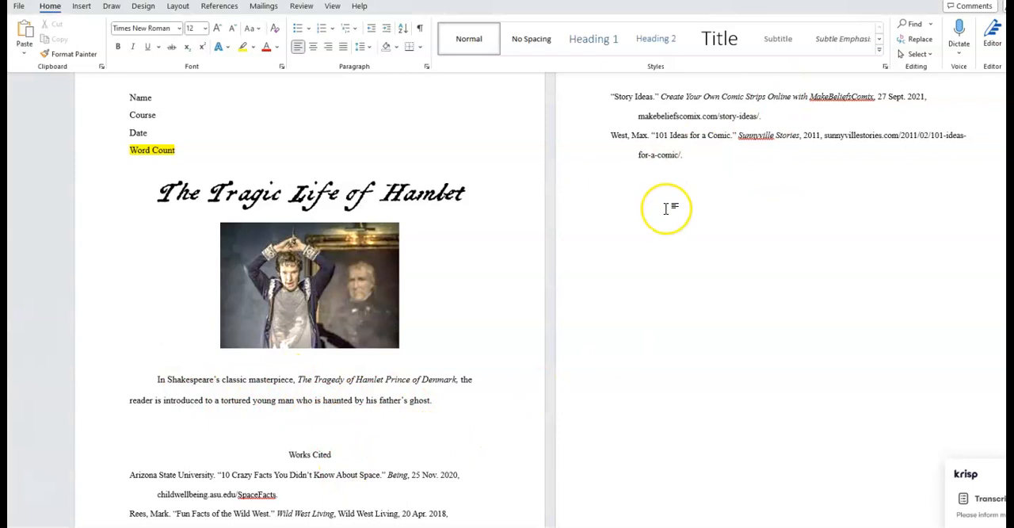
# Paste the copied outline into the essay below the last works cited entry and look over the result.
pyautogui.rightClick(612, 199)
pyautogui.click(641, 278)
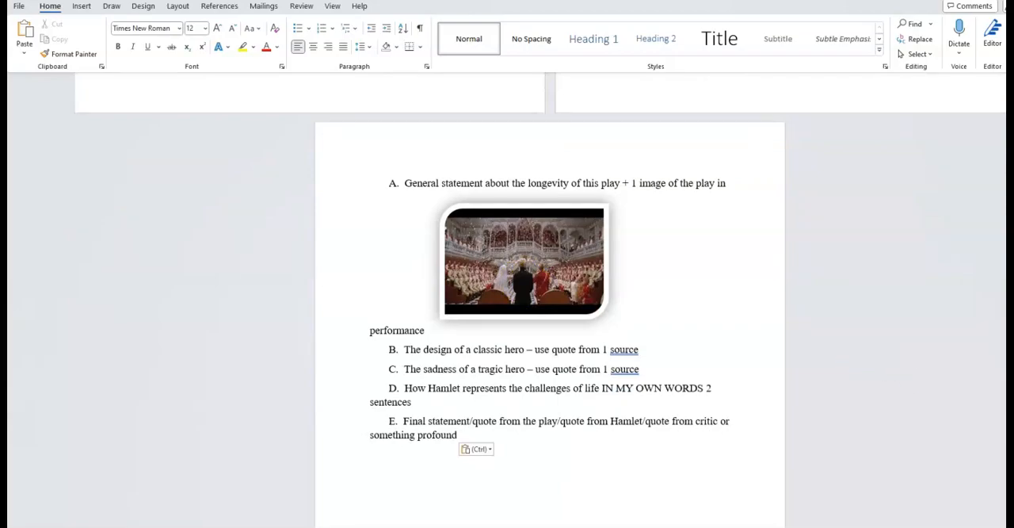
pyautogui.scroll(20, 540, 317)
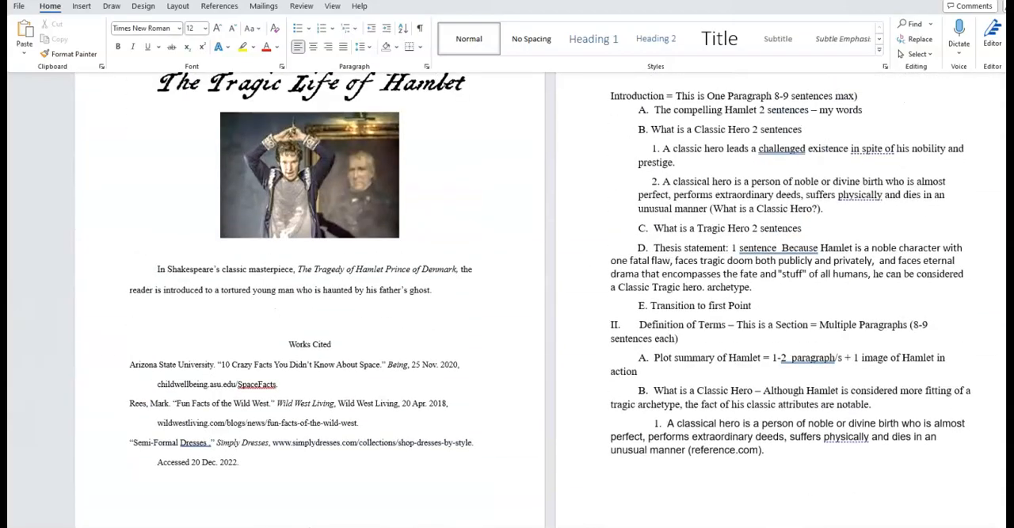
pyautogui.scroll(3, 540, 316)
pyautogui.scroll(-15, 540, 317)
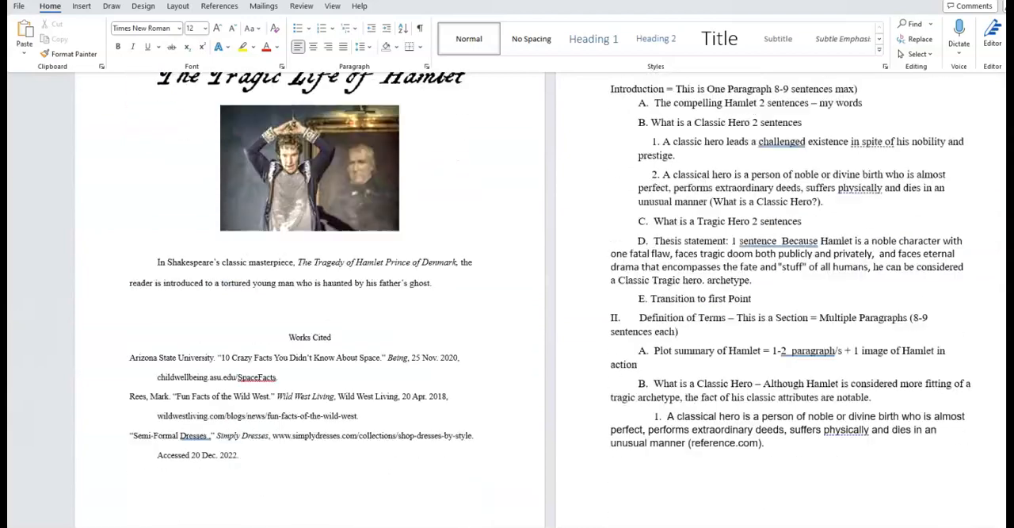
pyautogui.scroll(8, 540, 317)
pyautogui.scroll(-6, 541, 317)
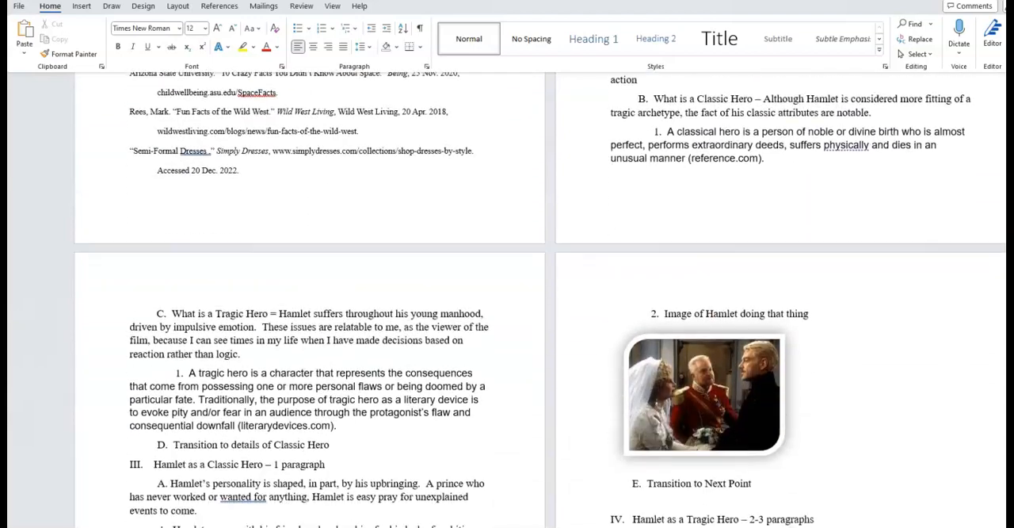
# Set all text in the essay document to Times New Roman, size 12.
pyautogui.click(917, 54)
pyautogui.click(927, 69)
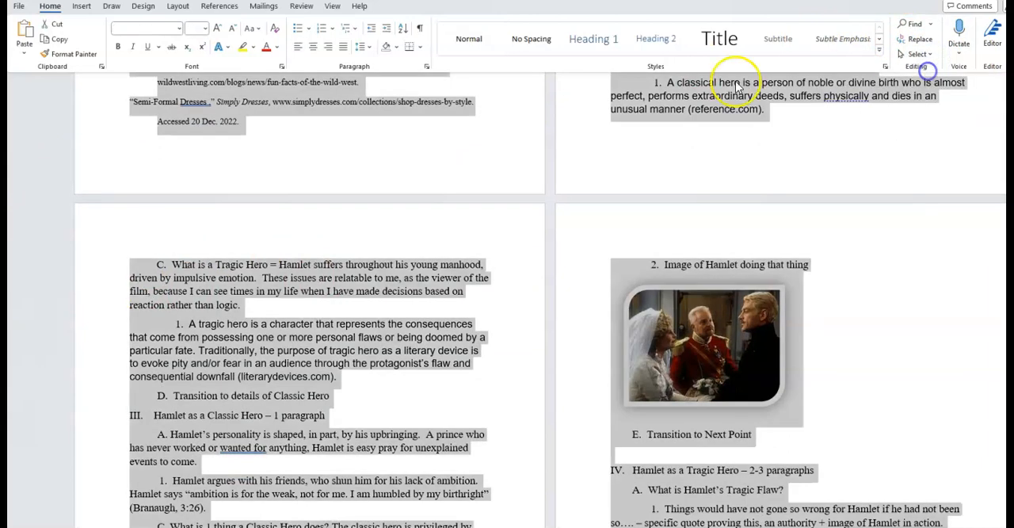
pyautogui.click(179, 28)
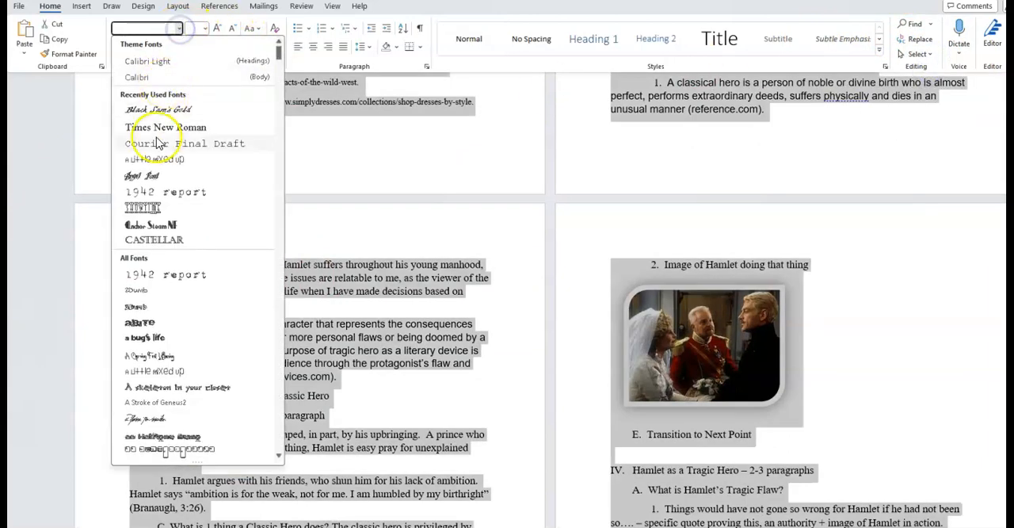
pyautogui.click(161, 129)
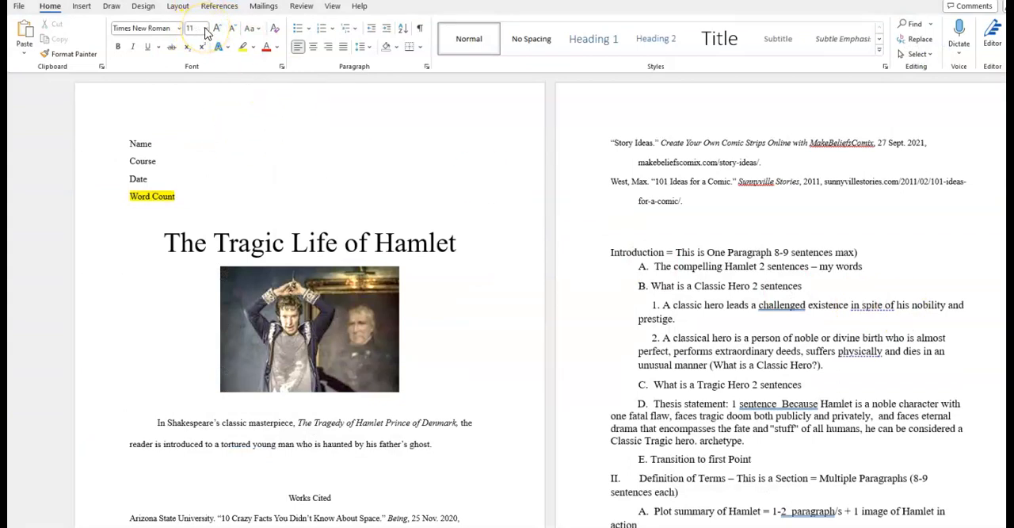
pyautogui.click(925, 55)
pyautogui.click(932, 71)
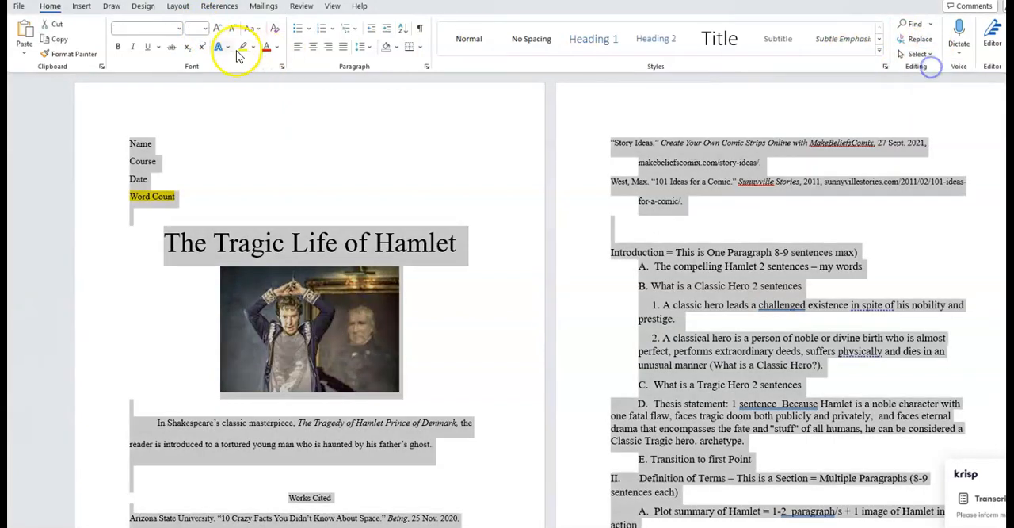
pyautogui.click(177, 30)
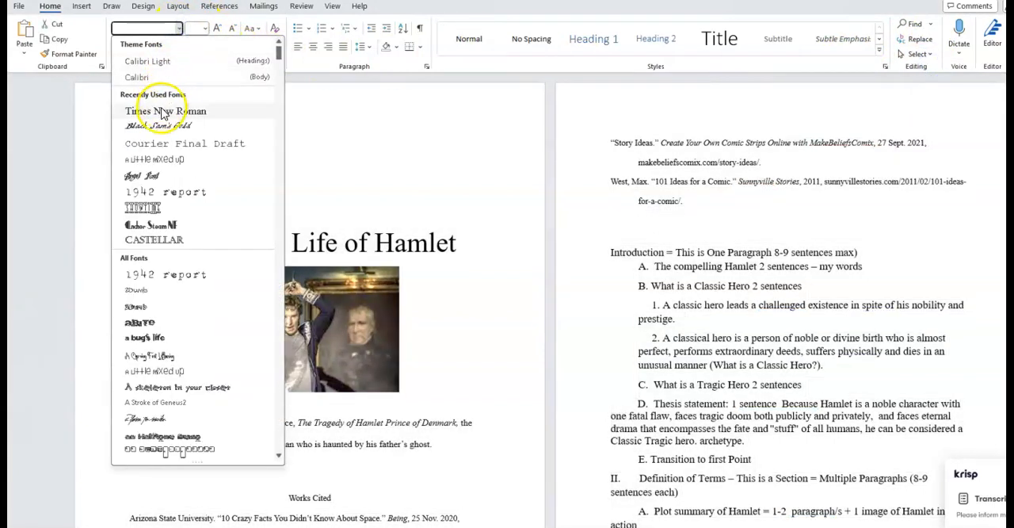
pyautogui.click(159, 105)
pyautogui.click(206, 29)
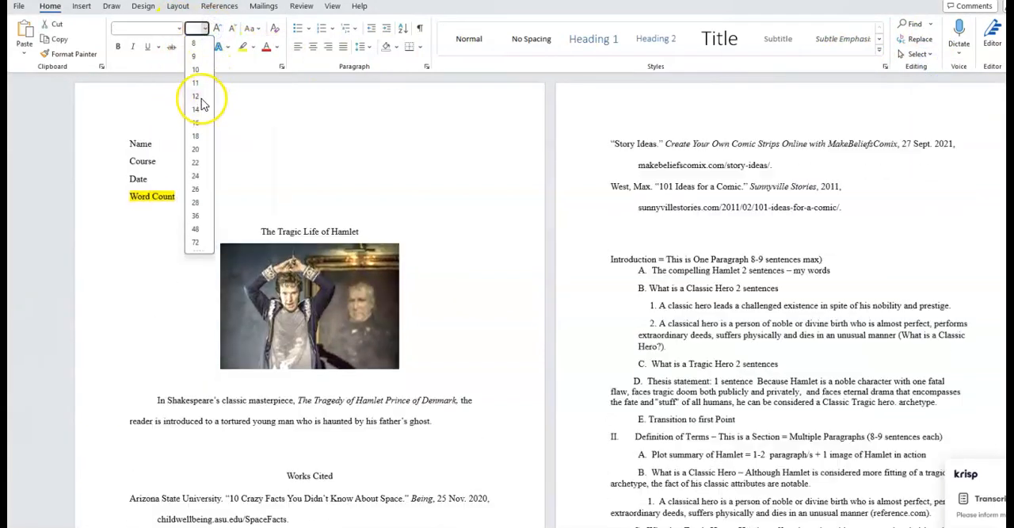
pyautogui.click(202, 100)
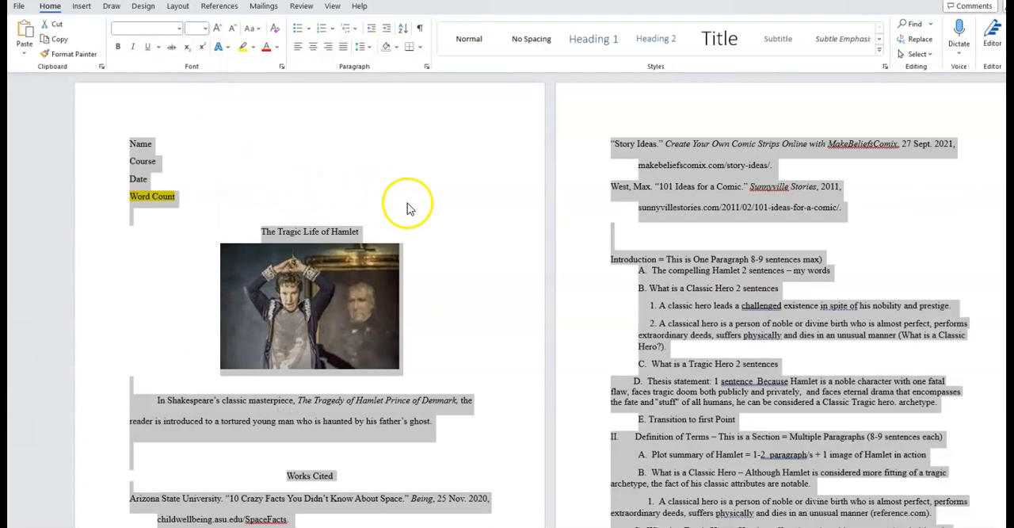
# Set the line spacing of the Word Count line in the heading to 2.0.
pyautogui.click(393, 204)
pyautogui.click(367, 46)
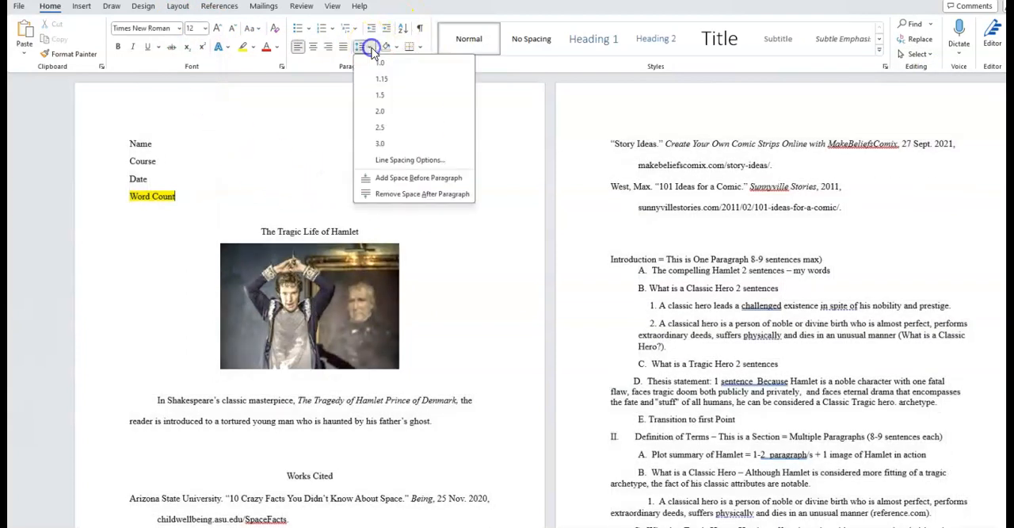
pyautogui.click(374, 110)
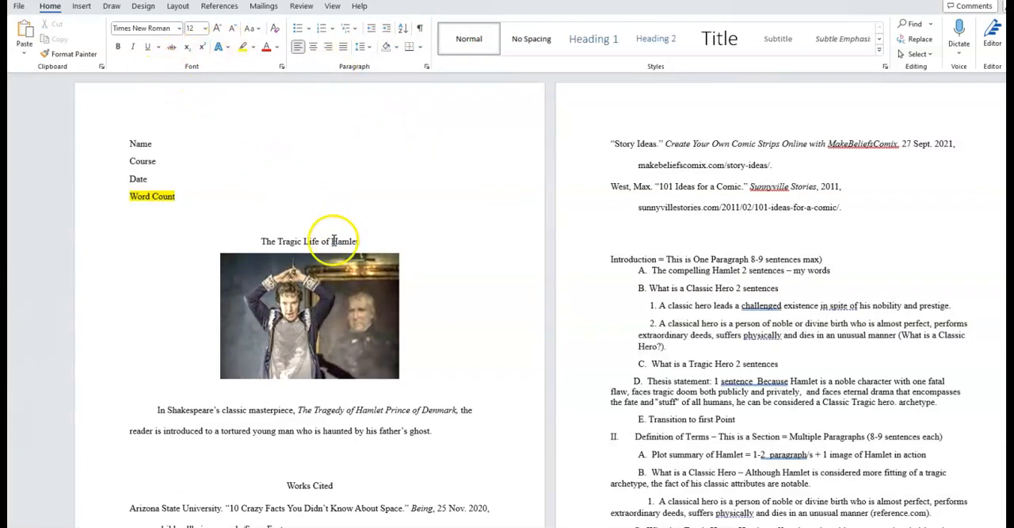
# Restyle the title "The Tragic Life of Hamlet" in the Black Sam's Gold font at a larger size.
pyautogui.click(262, 240)
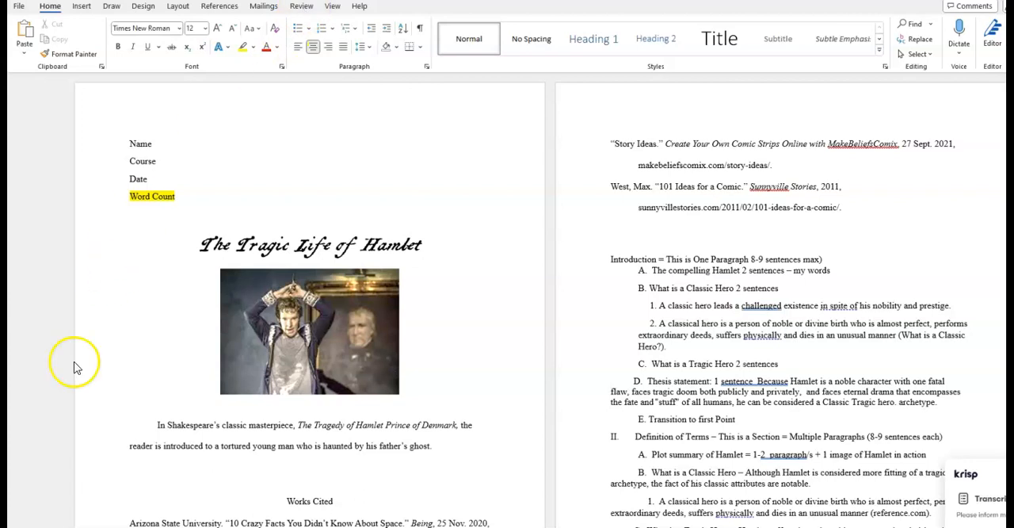
# Check the document's word count and complete the heading's Word Count line with "770 + 2 drafts 1400 + Notes 500 = 2670 total".
pyautogui.click(301, 6)
pyautogui.click(126, 46)
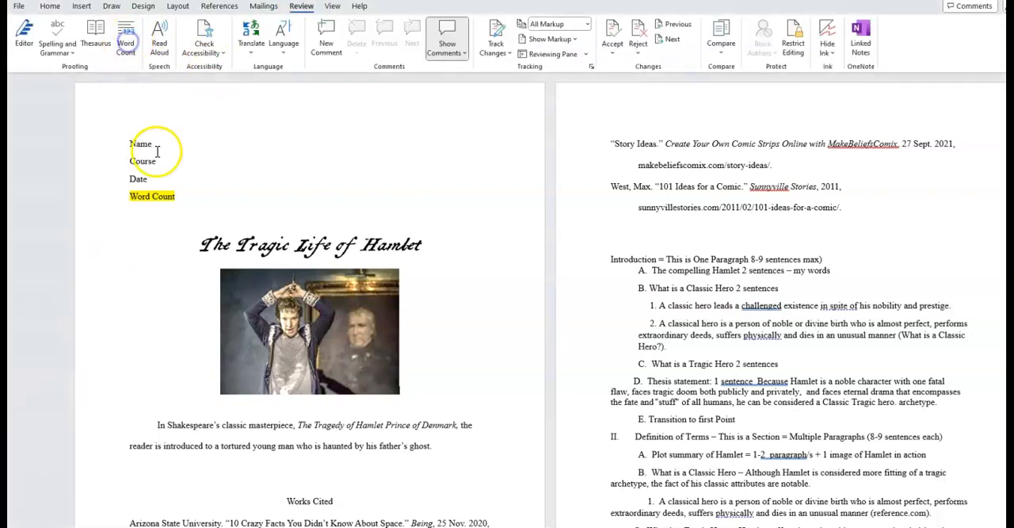
pyautogui.click(126, 46)
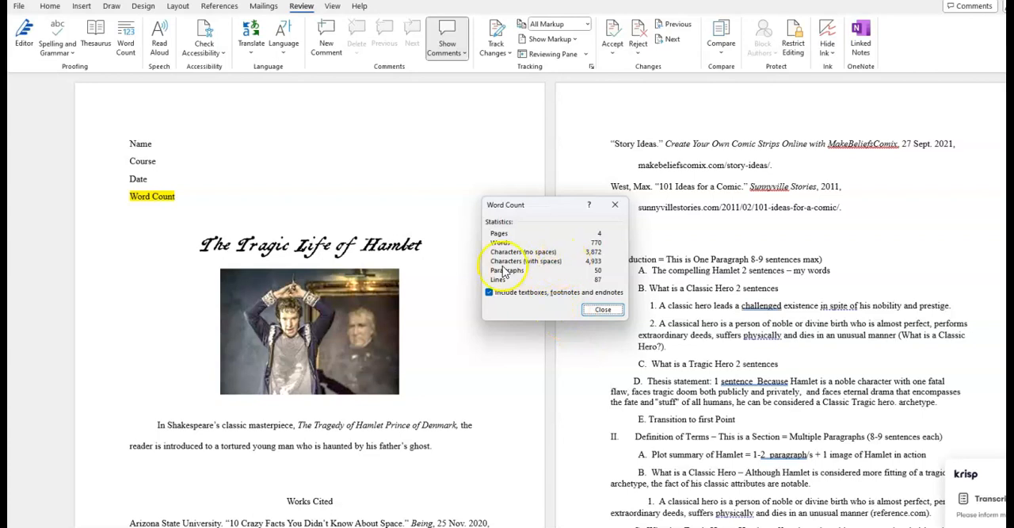
pyautogui.click(604, 254)
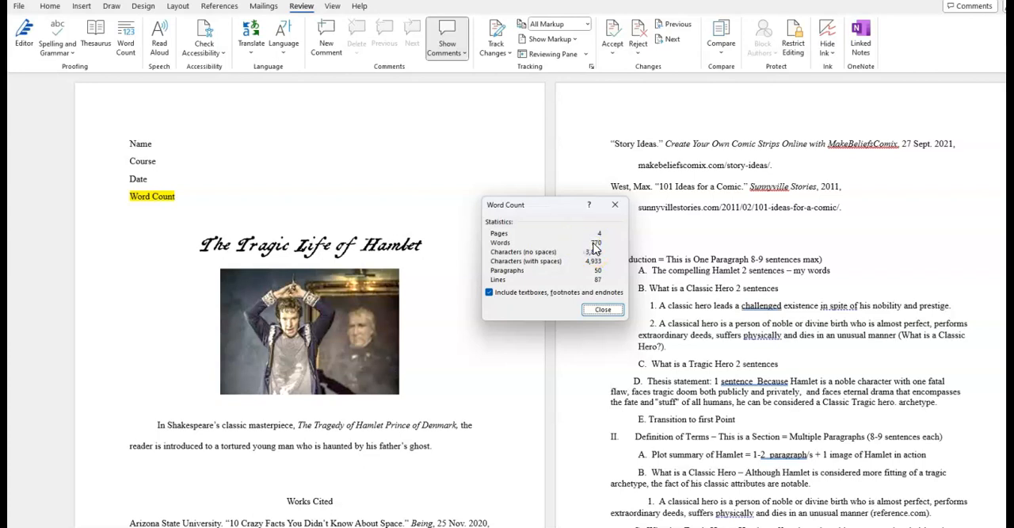
pyautogui.click(607, 312)
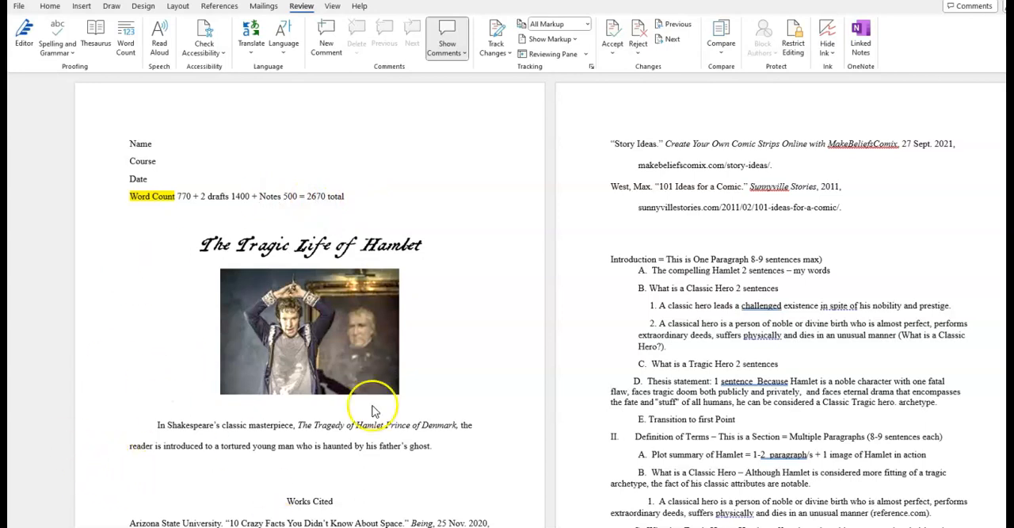
pyautogui.click(22, 7)
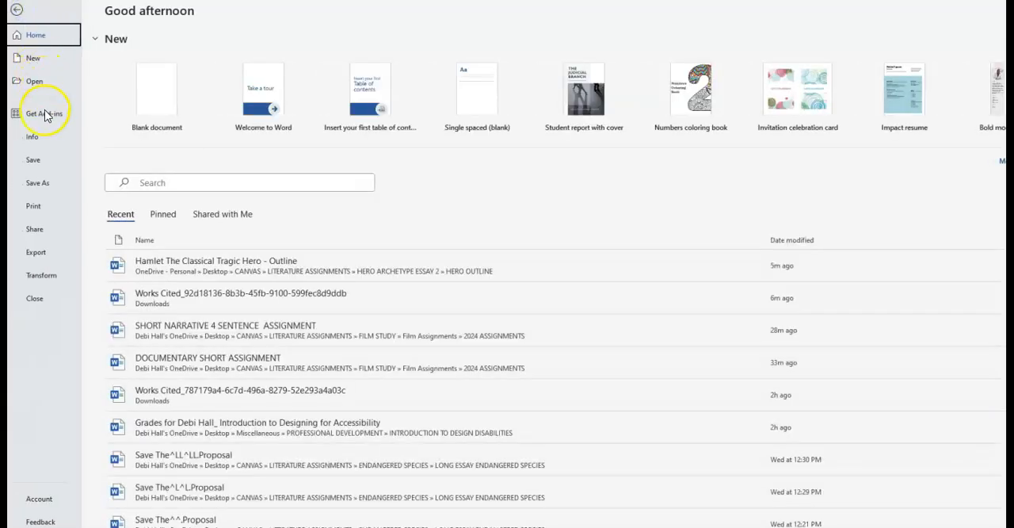
pyautogui.click(18, 13)
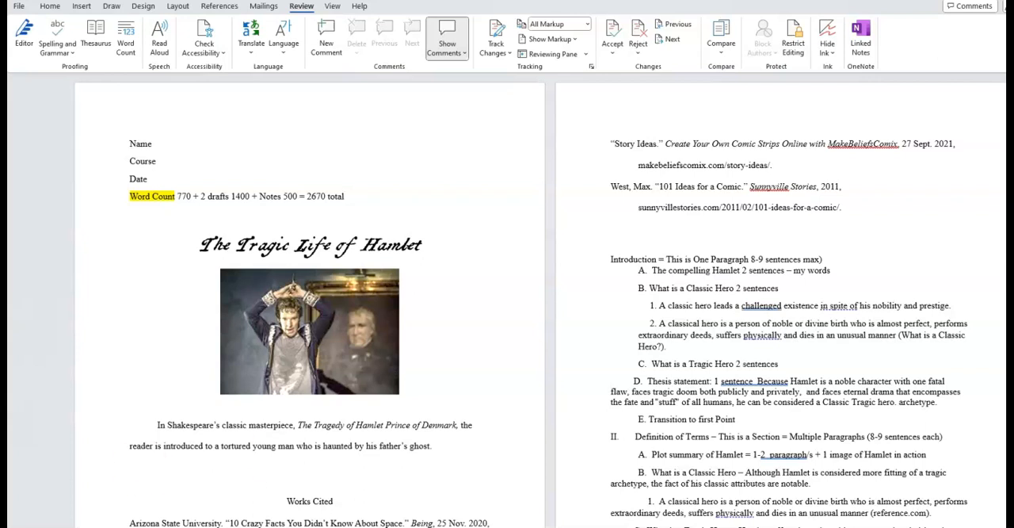
# Look over the assembled essay from the heading and works cited through the outline's conclusion and back to the first page.
pyautogui.scroll(-10, 507, 299)
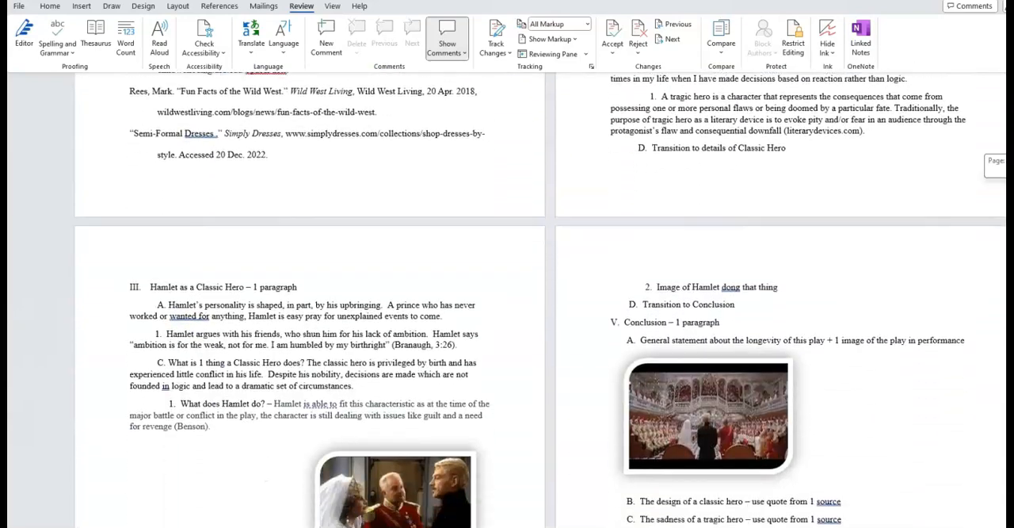
pyautogui.scroll(-5, 507, 300)
pyautogui.scroll(4, 507, 300)
pyautogui.scroll(15, 507, 299)
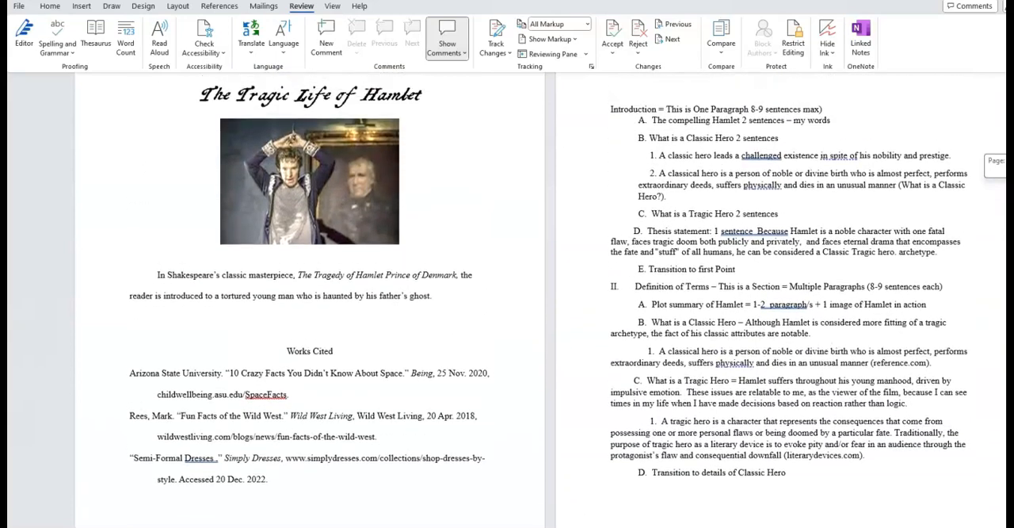
pyautogui.scroll(2, 507, 299)
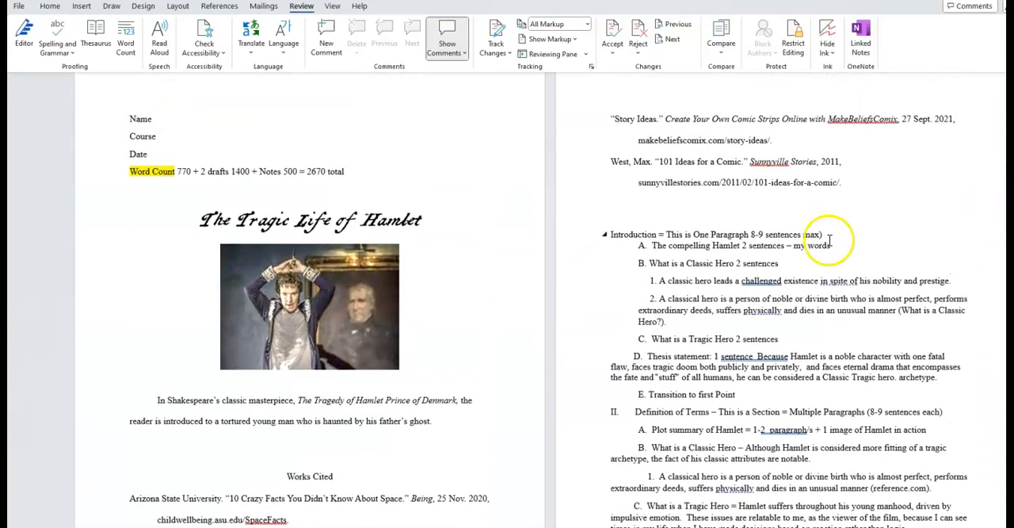